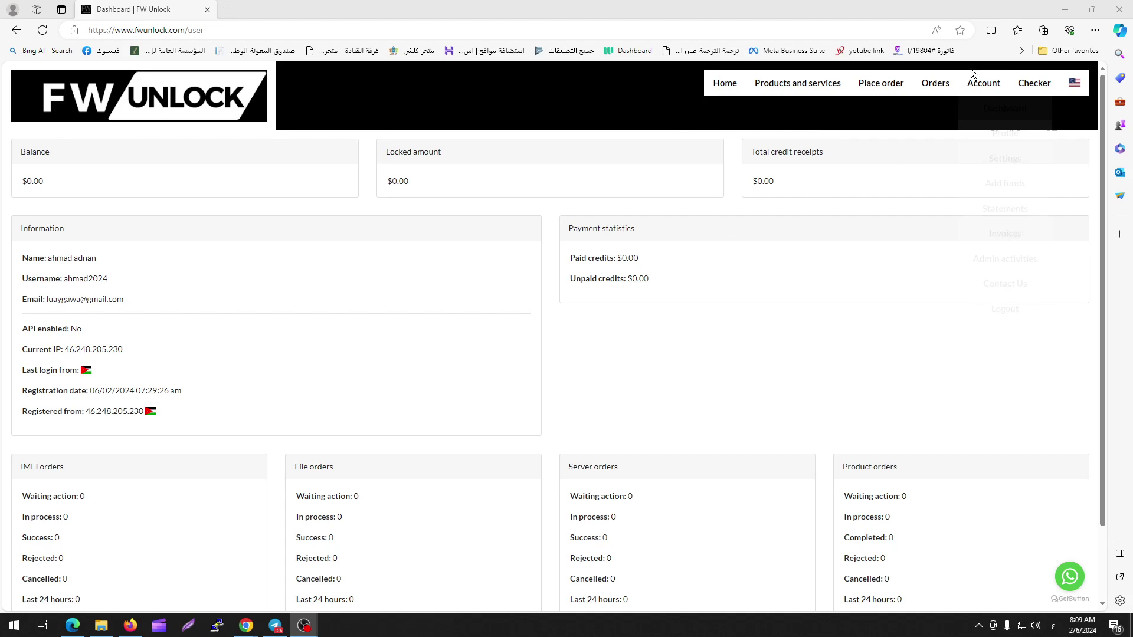
Open the account's Add funds page and enter 5 USD as the amount to add
mouse_move(983, 87)
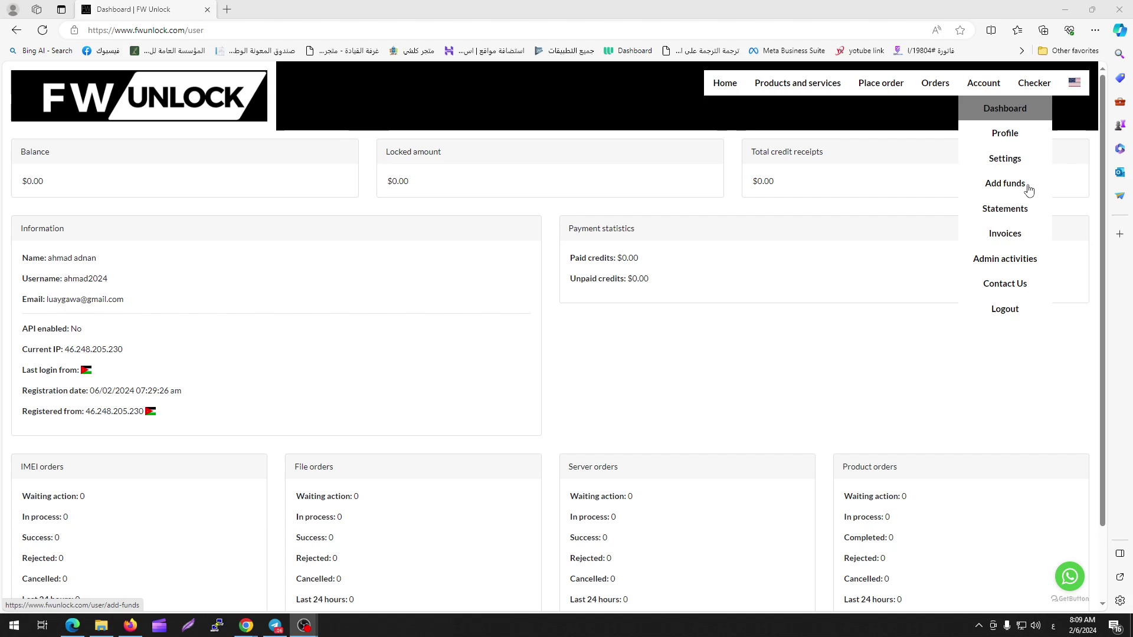
left_click(1008, 186)
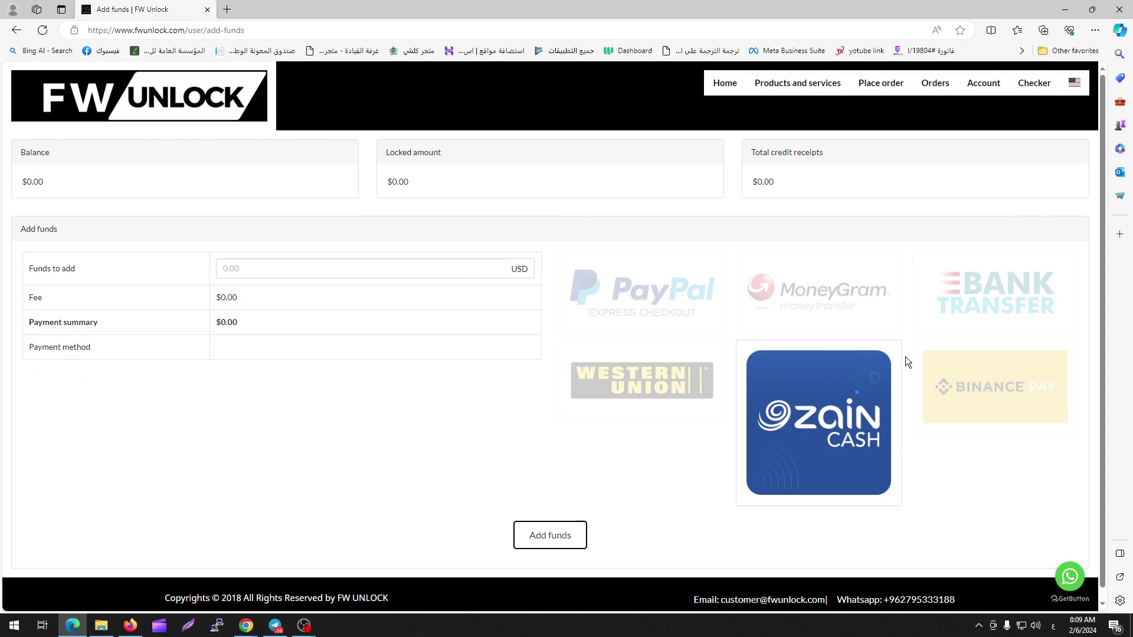
left_click(308, 262)
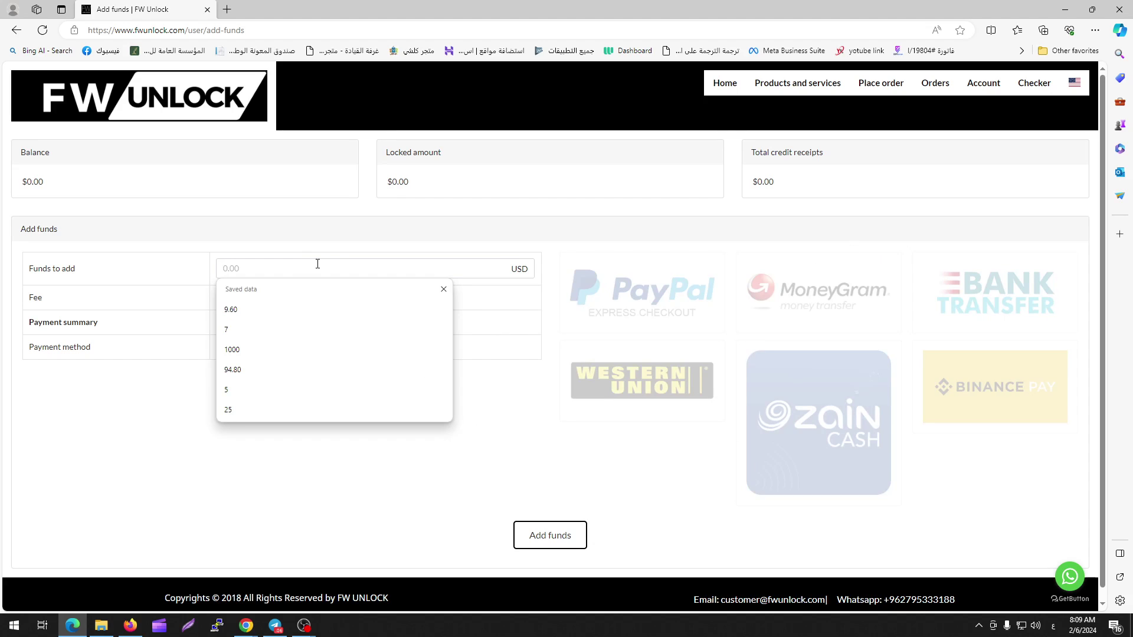
type("5")
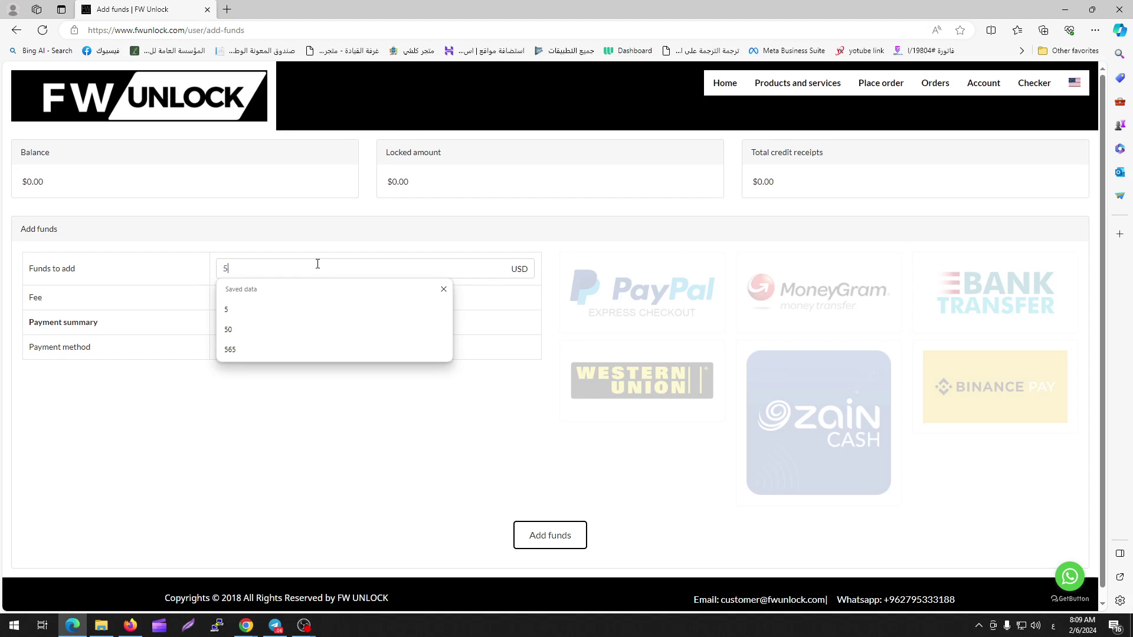
key("BackSpace")
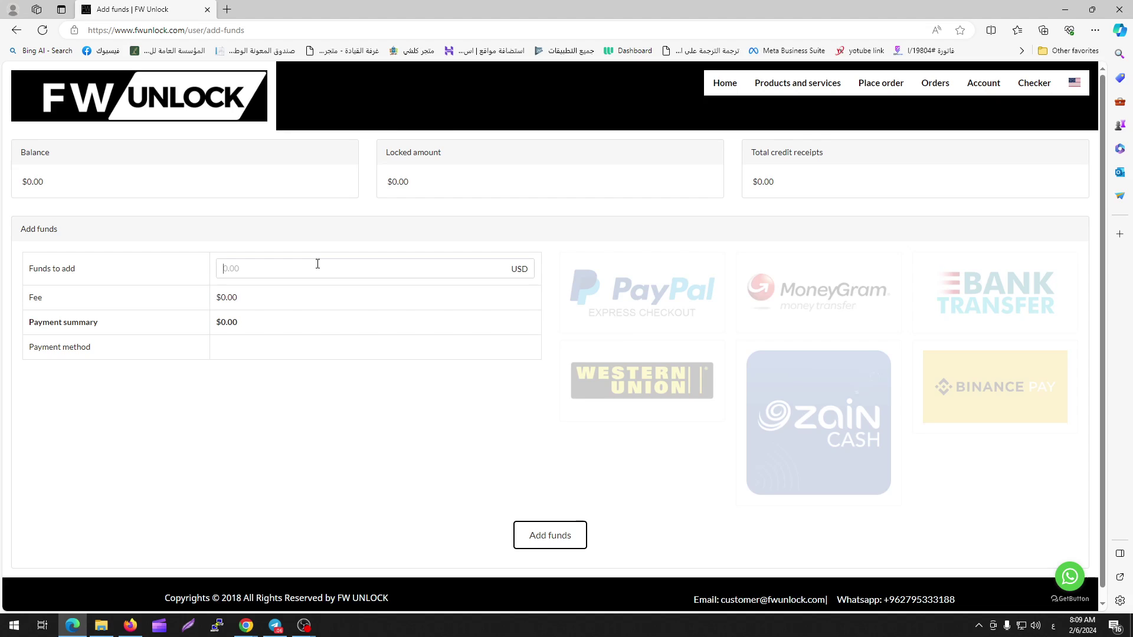
type("5")
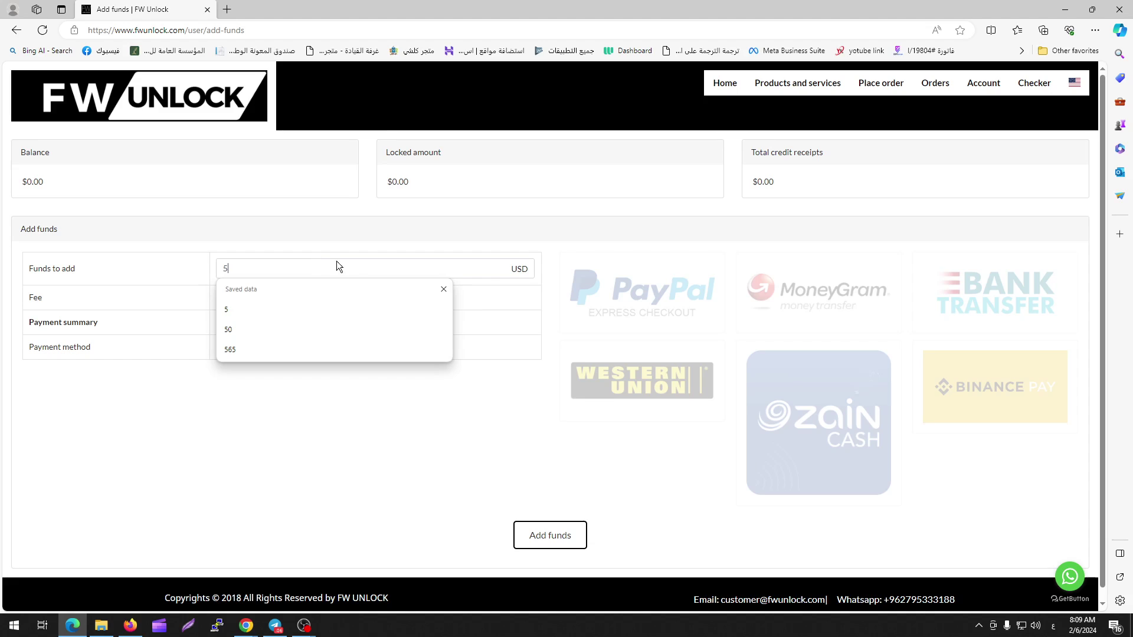
Compare the fee and payment summary for PayPal, MoneyGram, Bank Transfer, Western Union, Zain Cash and Binance Pay
left_click(679, 300)
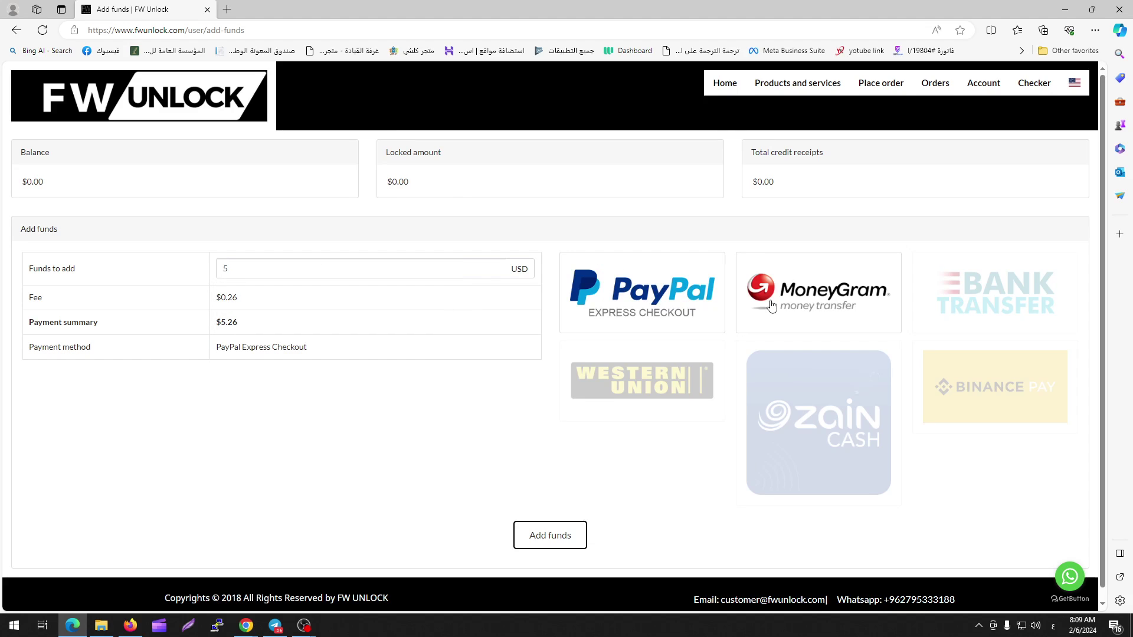
left_click(877, 306)
left_click(995, 295)
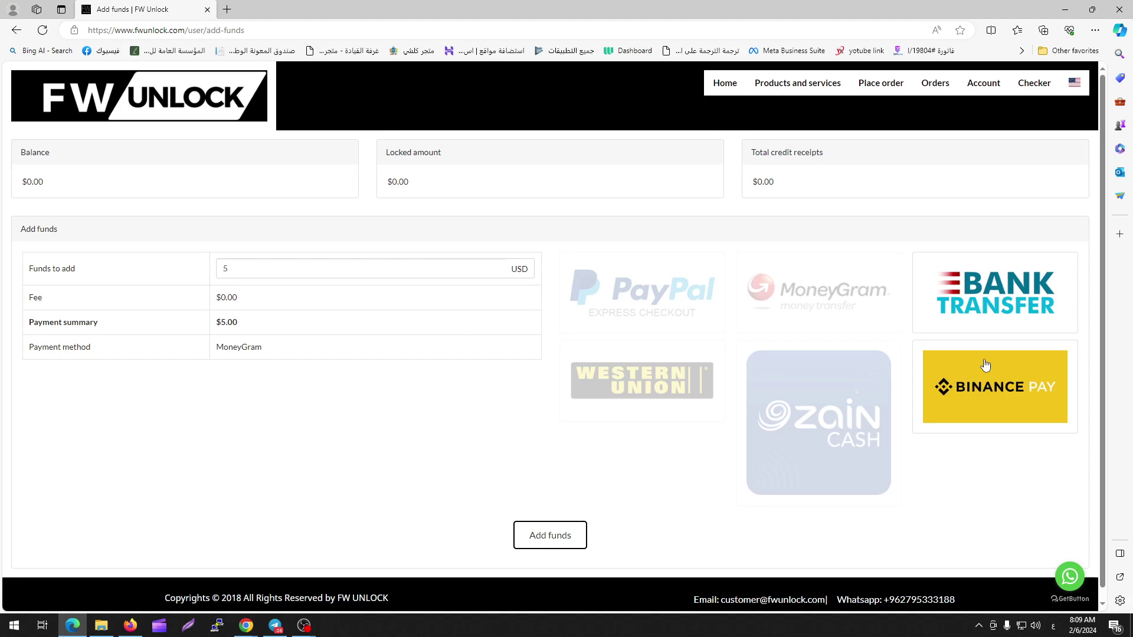
left_click(761, 463)
left_click(642, 380)
left_click(967, 393)
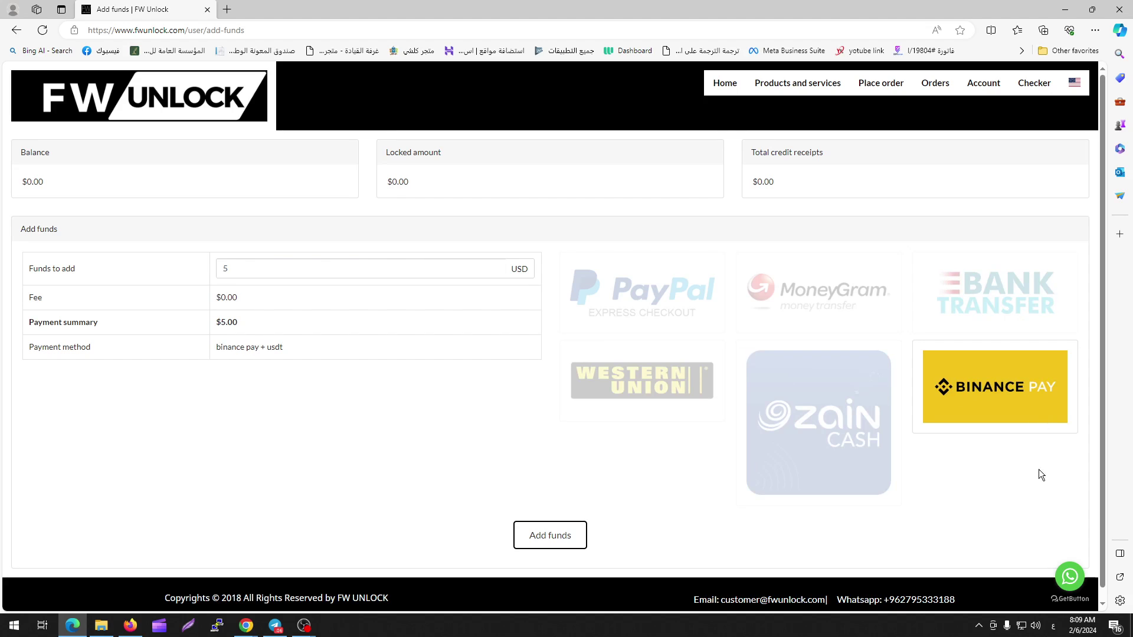
left_click(812, 402)
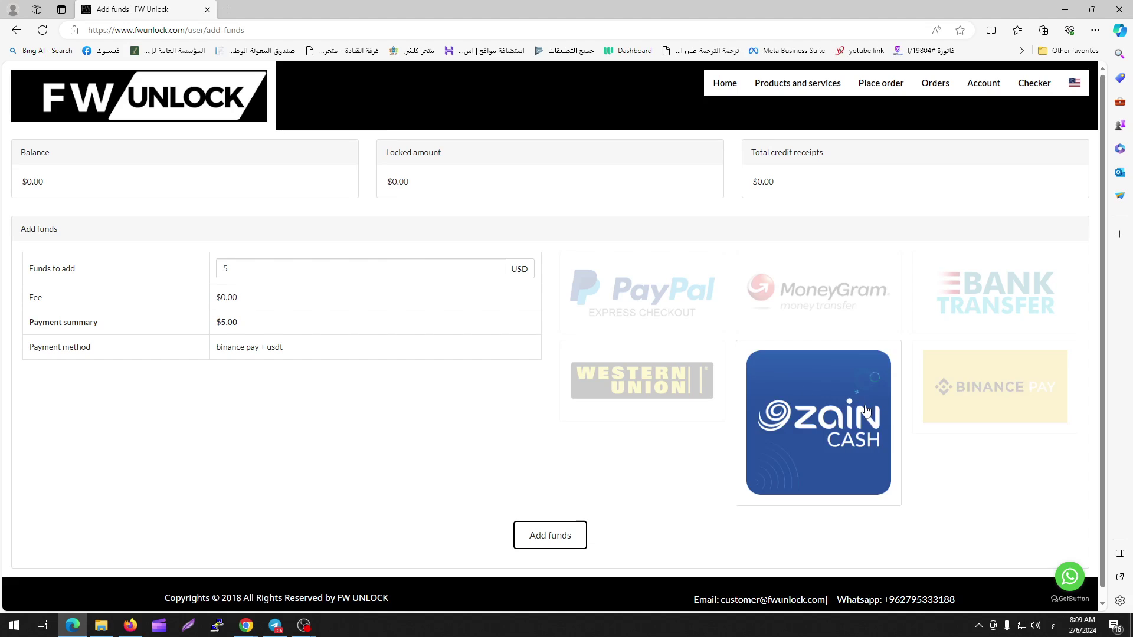
left_click(645, 384)
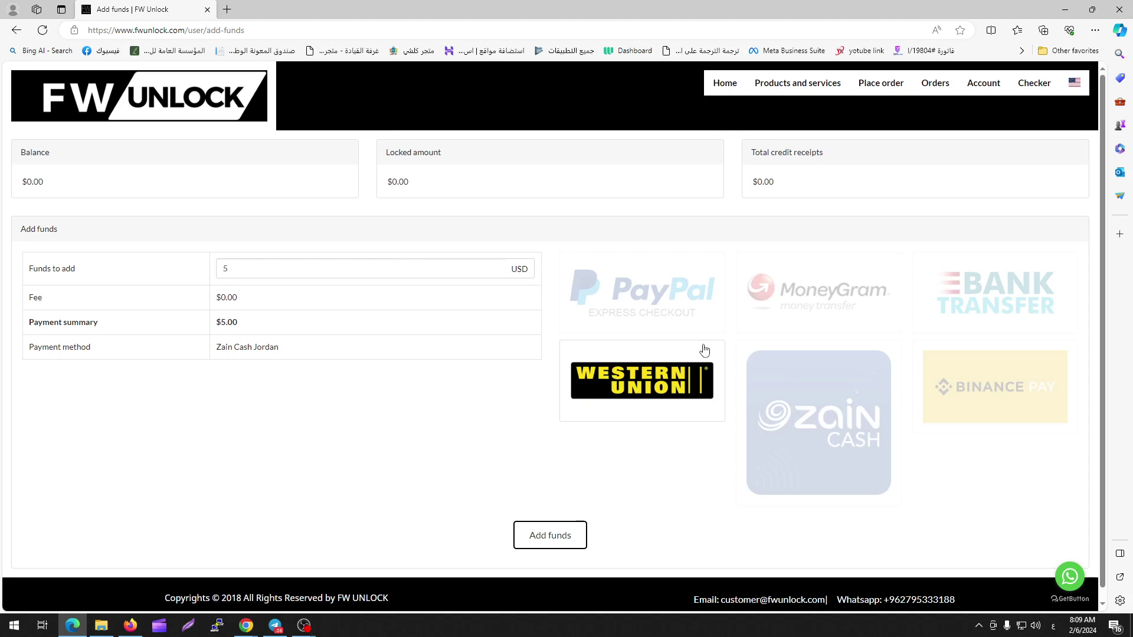
left_click(1015, 295)
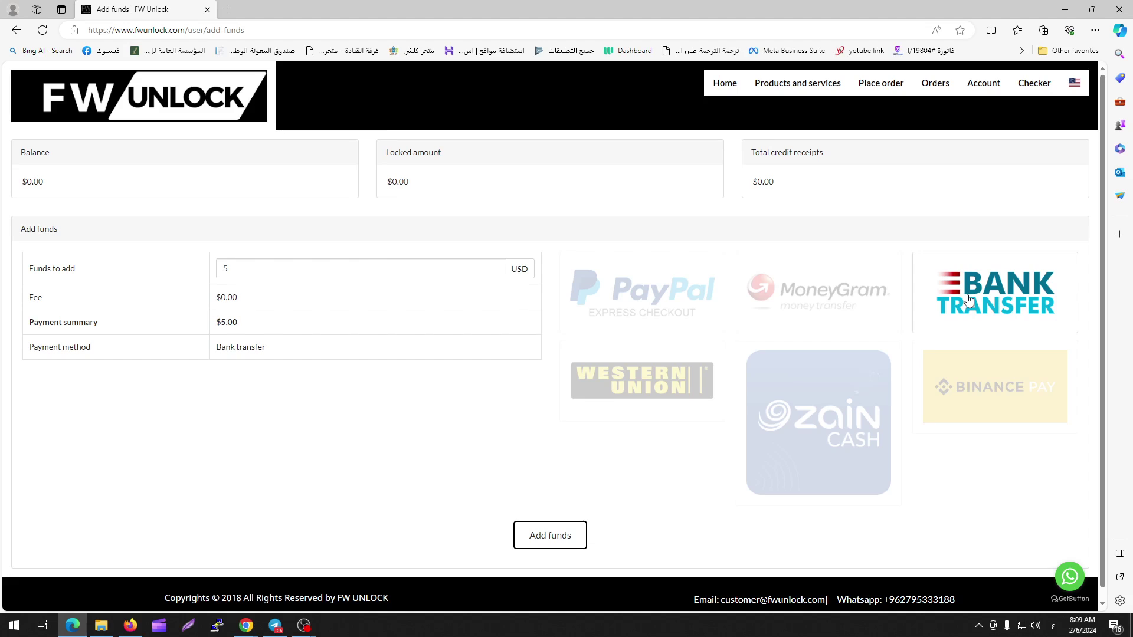
left_click(816, 307)
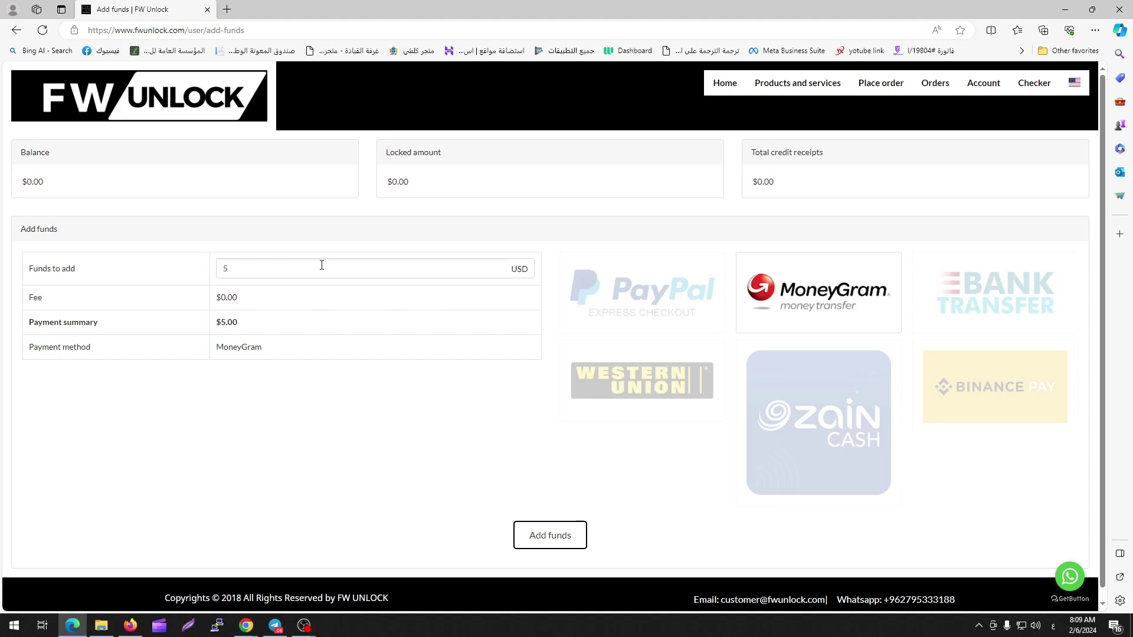
Choose Bank Transfer as the payment method for the 5 USD and submit the add-funds request
left_click(396, 271)
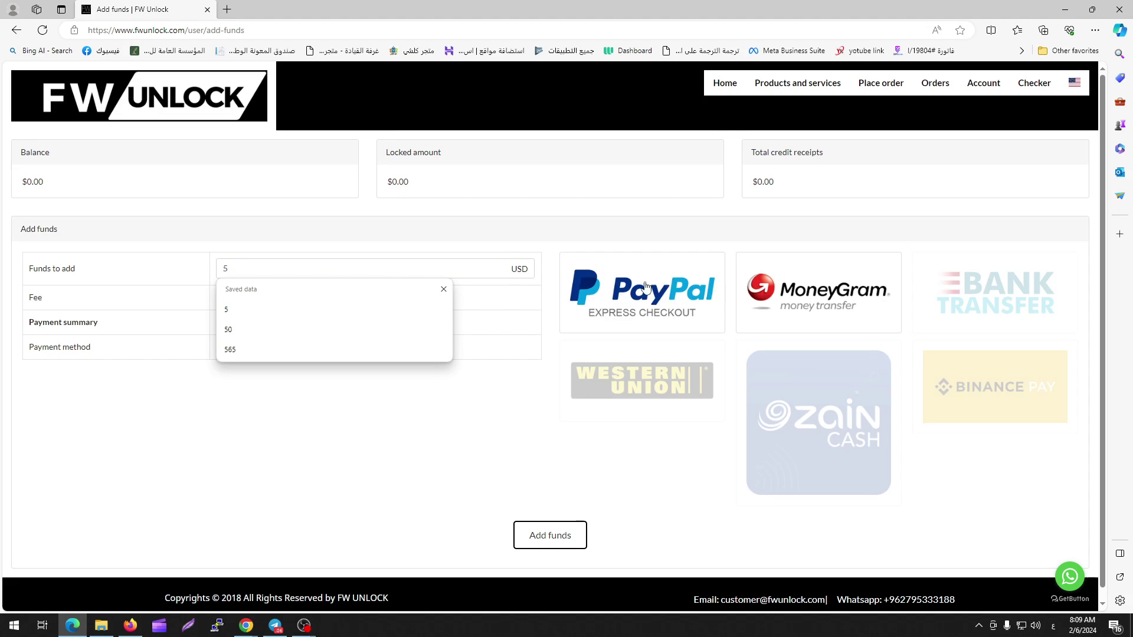
left_click(959, 293)
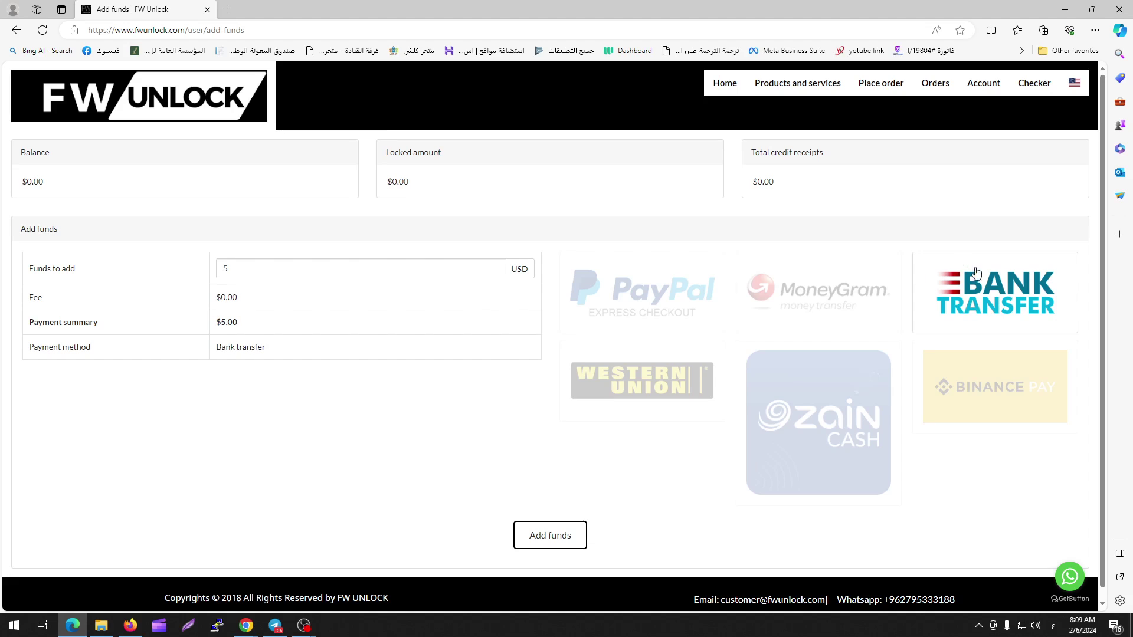
left_click(549, 536)
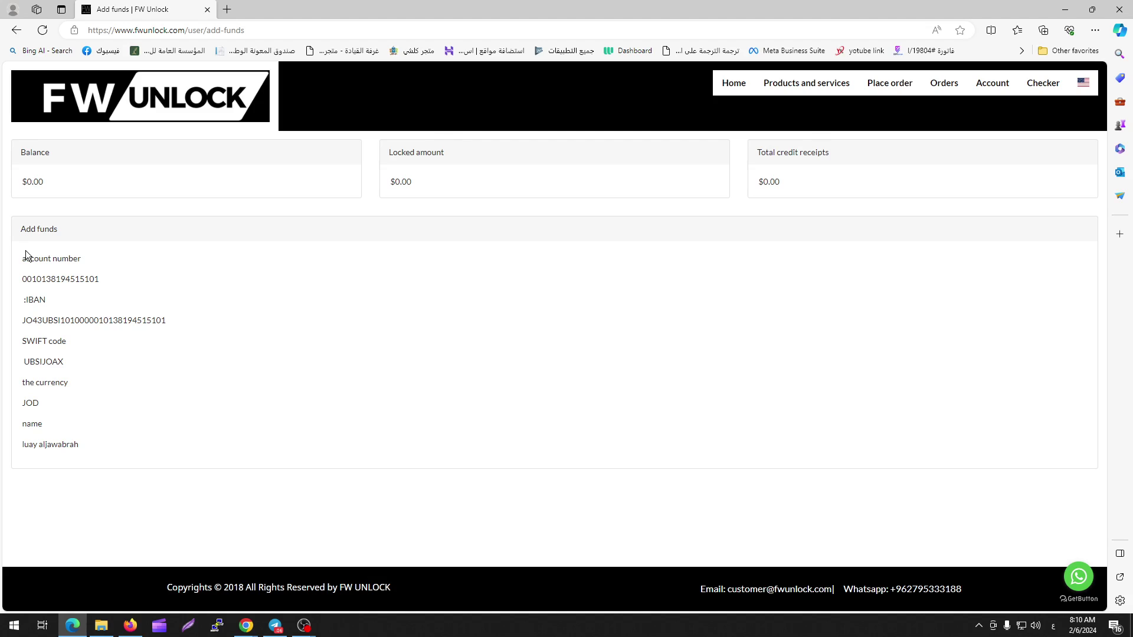
Examine the bank transfer details from account number to holder name, and close the Copilot sidebar
left_click_drag(21, 256, 81, 310)
left_click(10, 283)
left_click_drag(24, 262, 82, 447)
left_click(168, 383)
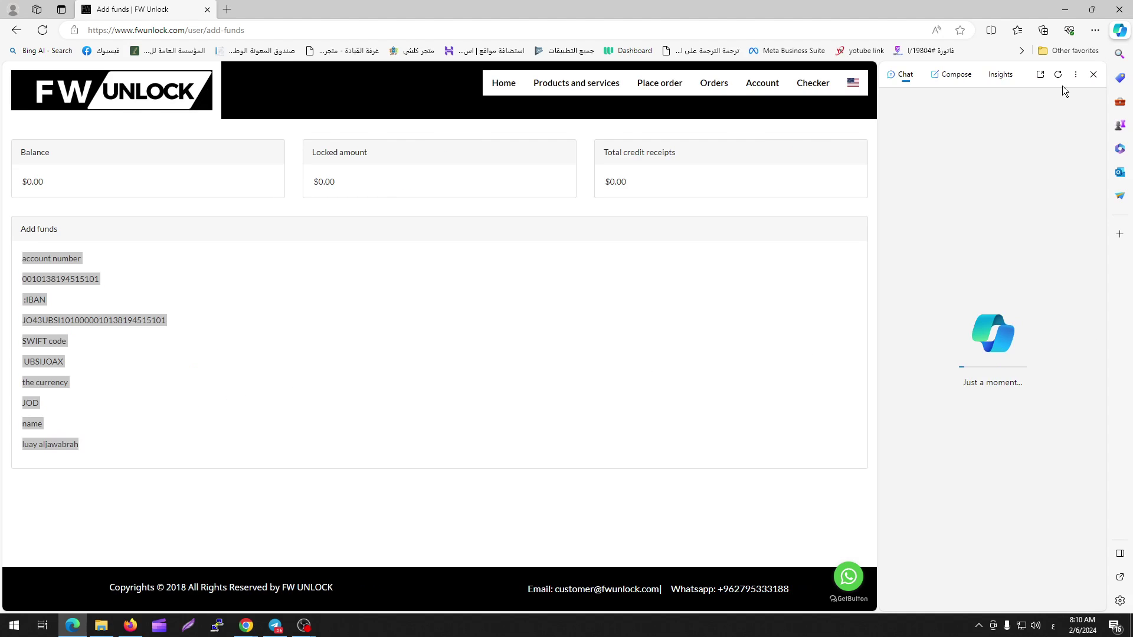
left_click(1093, 74)
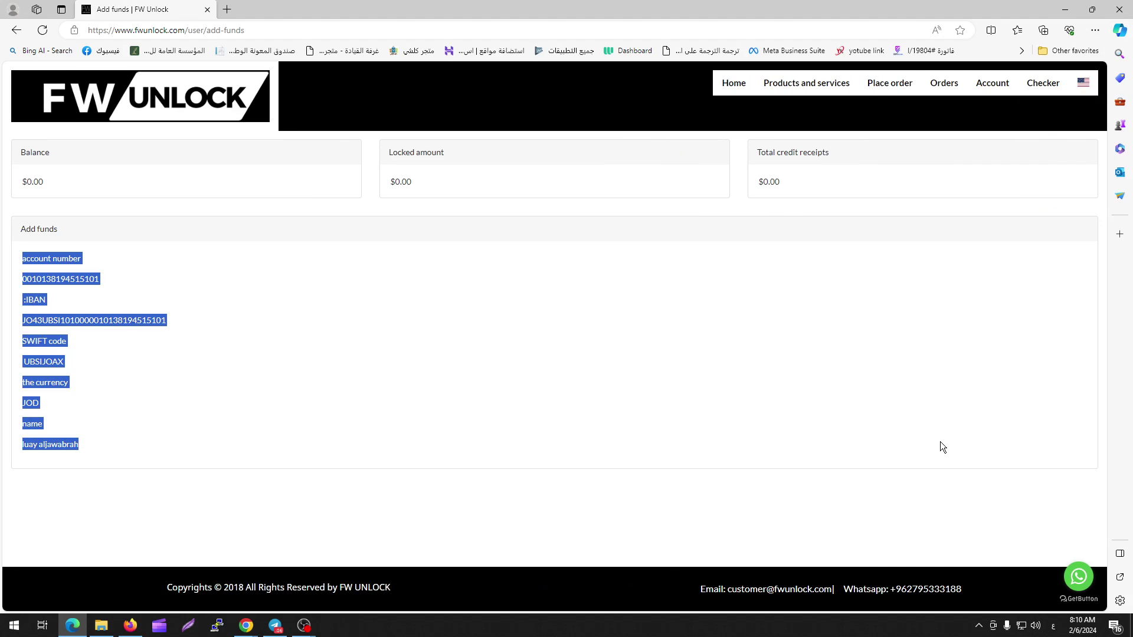
View the site's WhatsApp contact page for requesting credit and close it again
left_click(1077, 574)
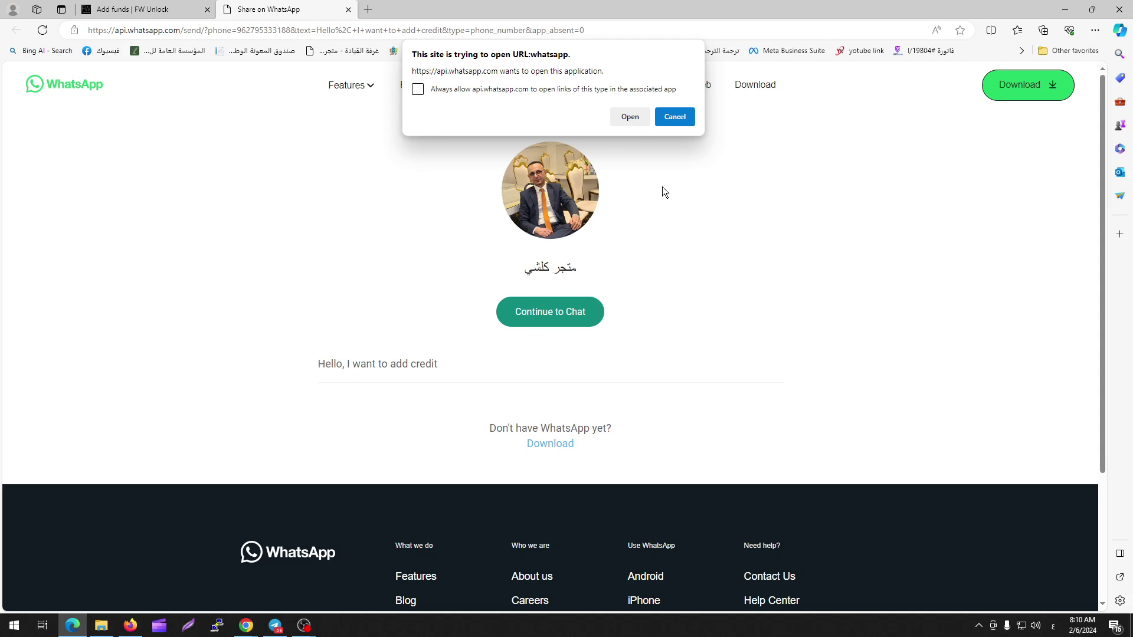
left_click(349, 10)
left_click(299, 368)
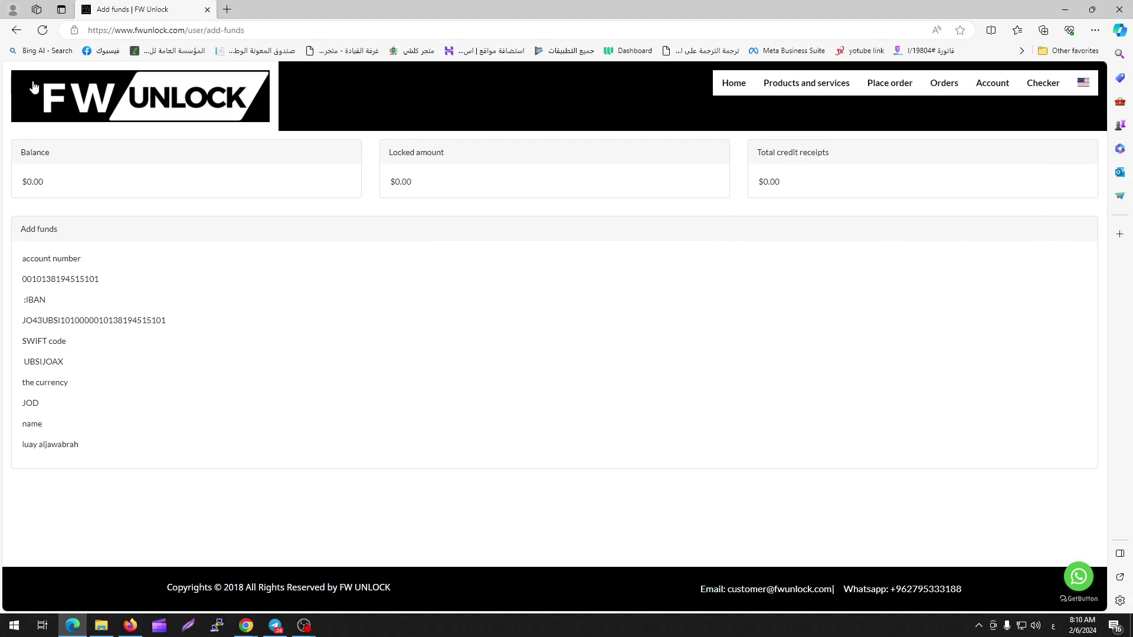
Leave the bank transfer details and reopen a blank Add funds form
left_click(16, 31)
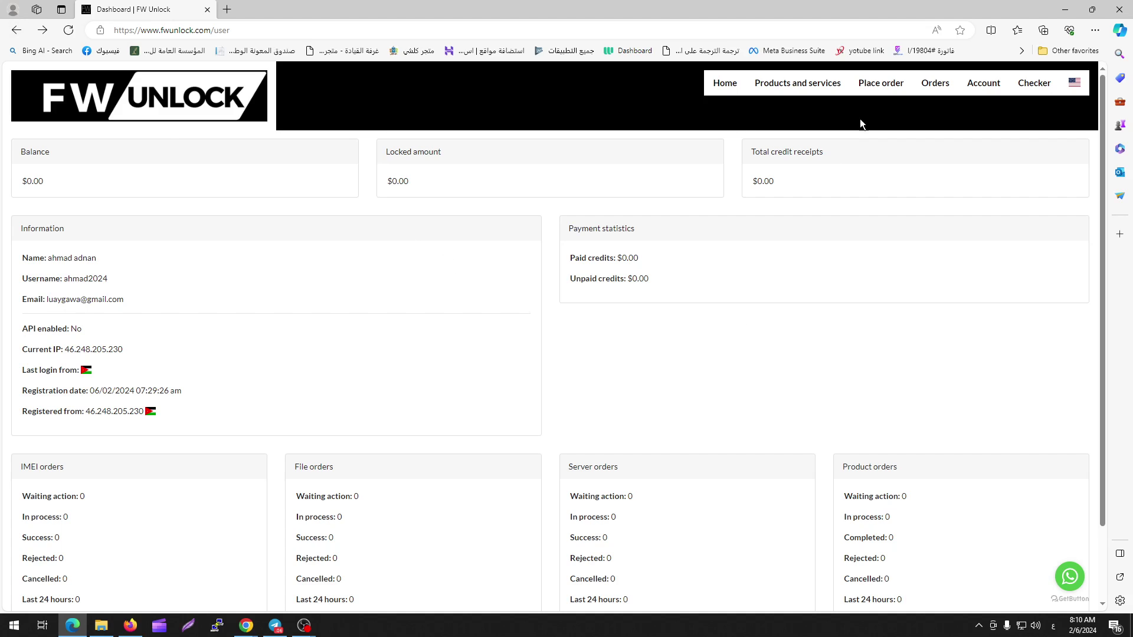
mouse_move(997, 89)
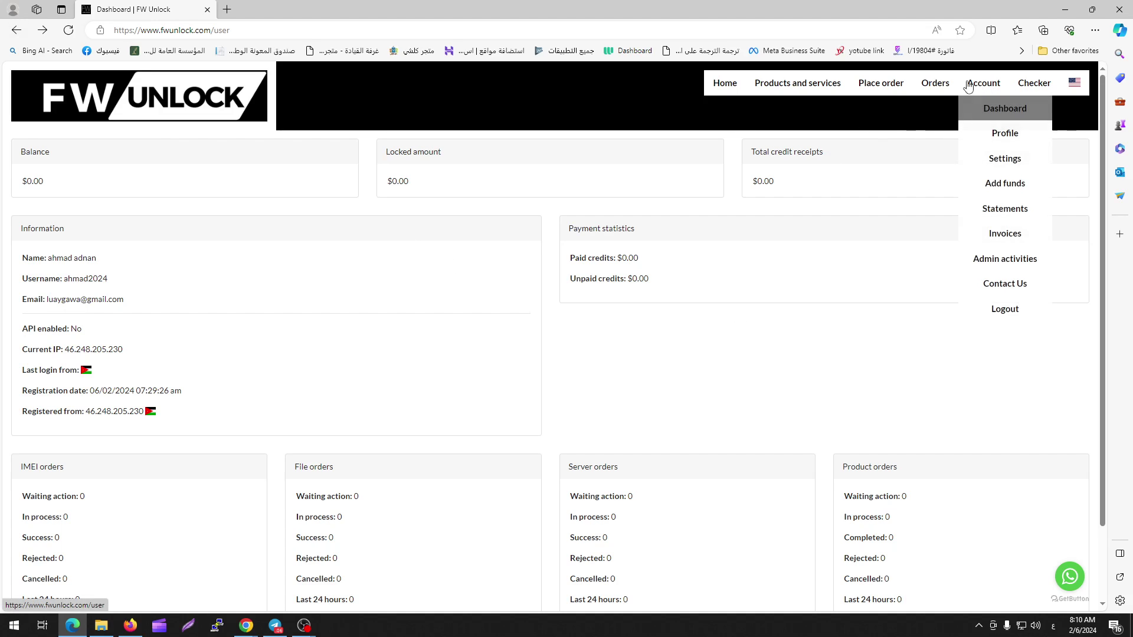
mouse_move(958, 85)
left_click(1001, 182)
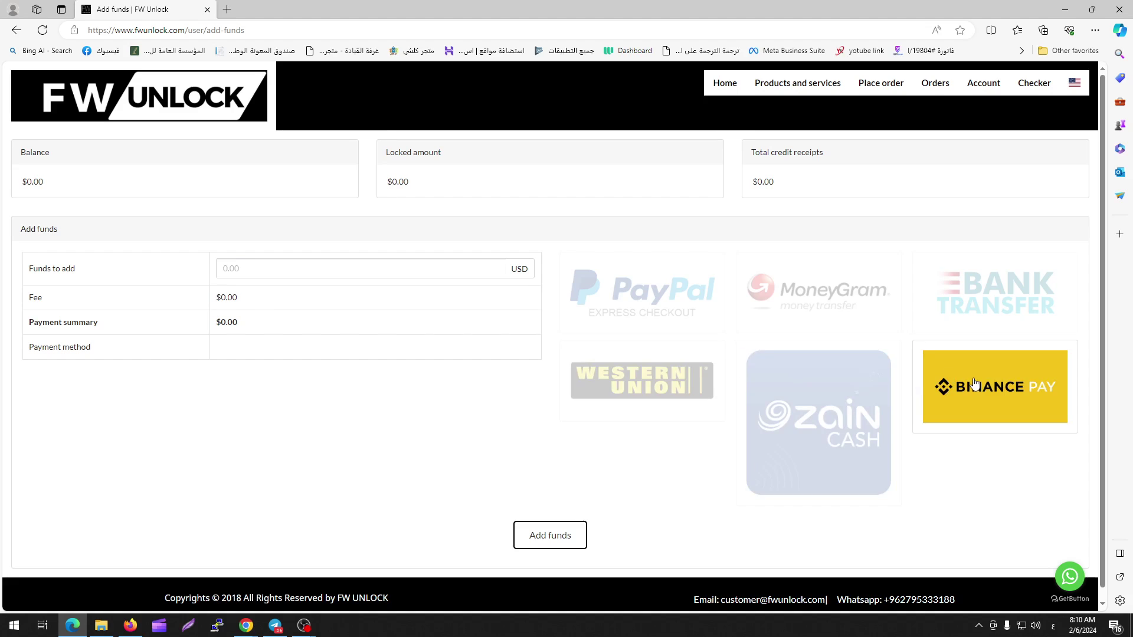
Submit an add-funds request for 5 USD with Binance Pay as the payment method
left_click(391, 261)
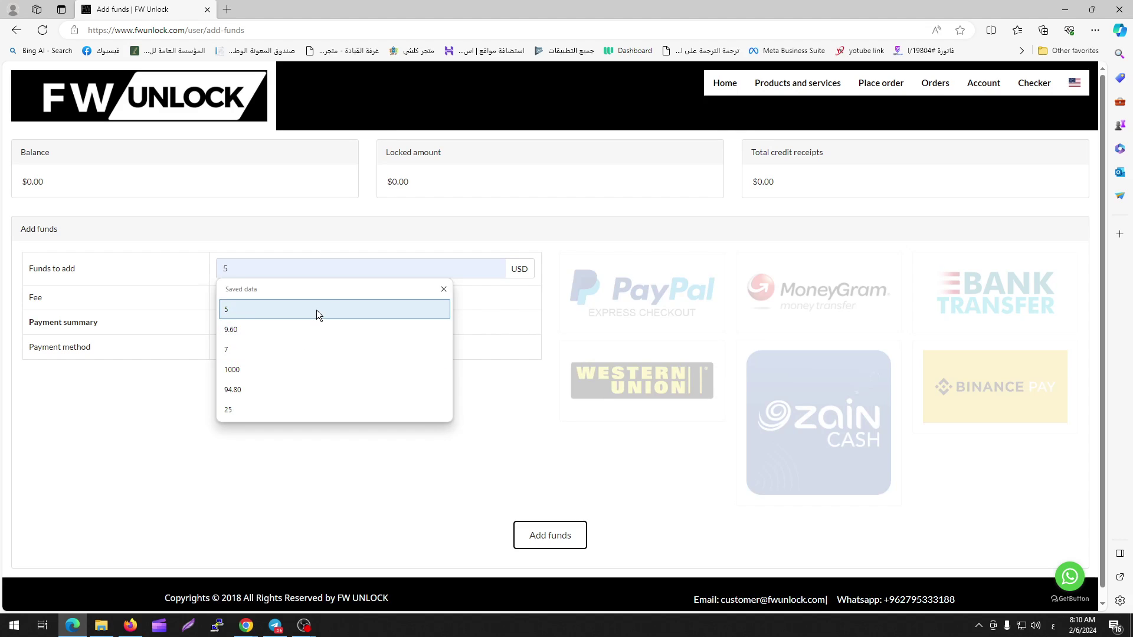
left_click(316, 309)
left_click(981, 393)
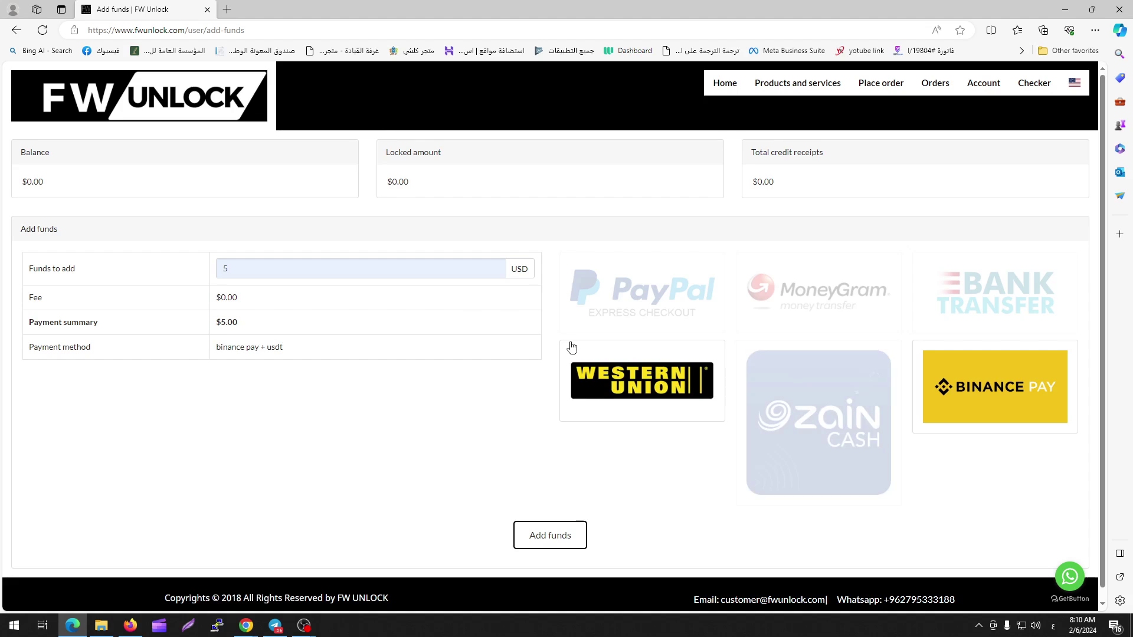
left_click(549, 537)
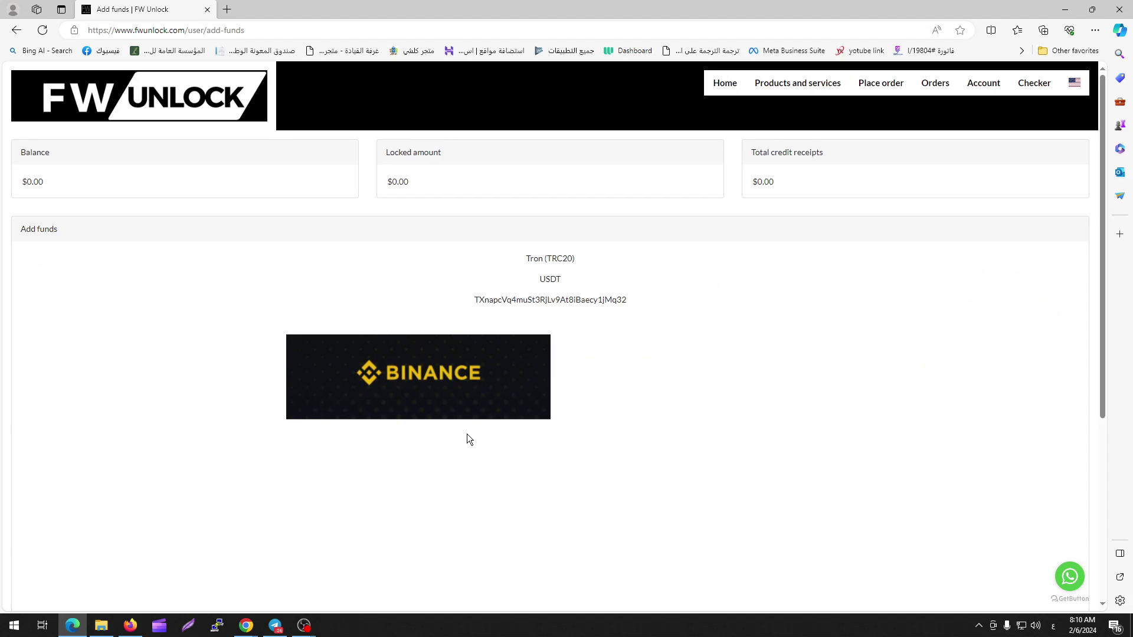
Examine the network, currency and wallet address given for the USDT deposit
triple_click(546, 260)
double_click(546, 279)
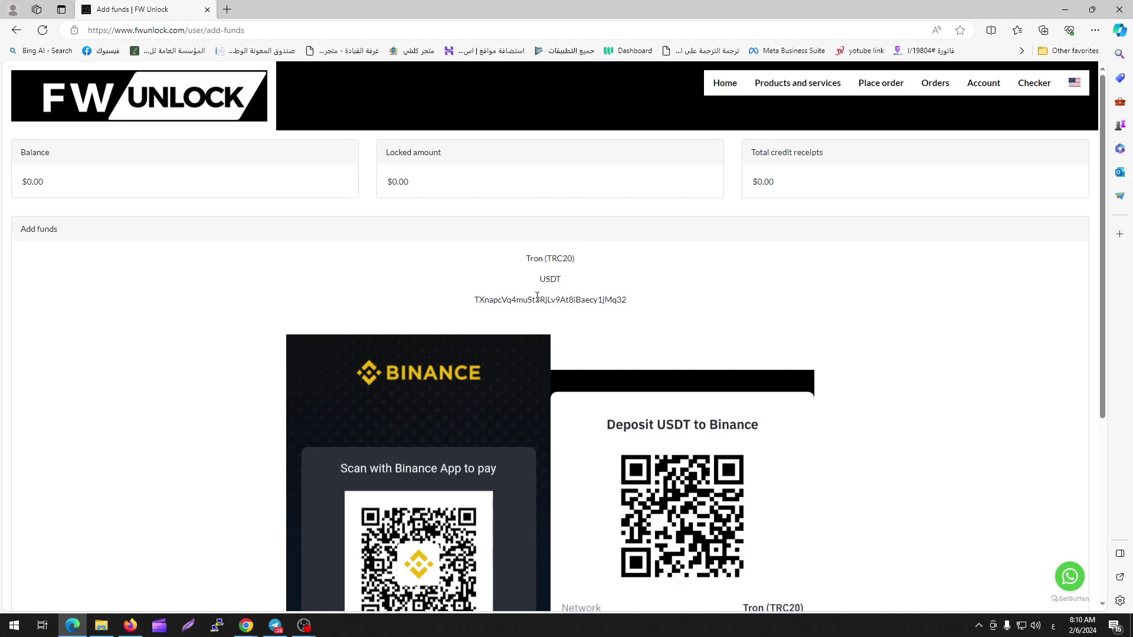
triple_click(568, 301)
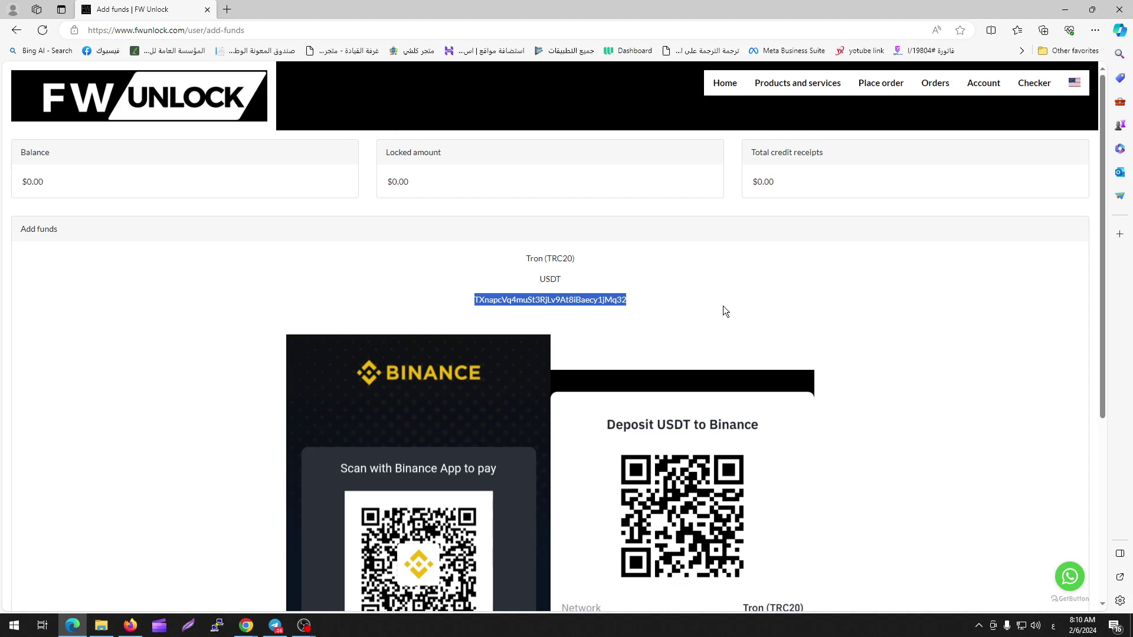
left_click(708, 307)
Examine the Binance app payment QR code and the USDT deposit QR code with its network and address notes
scroll(681, 313, "down", 5)
scroll(408, 378, "up", 2)
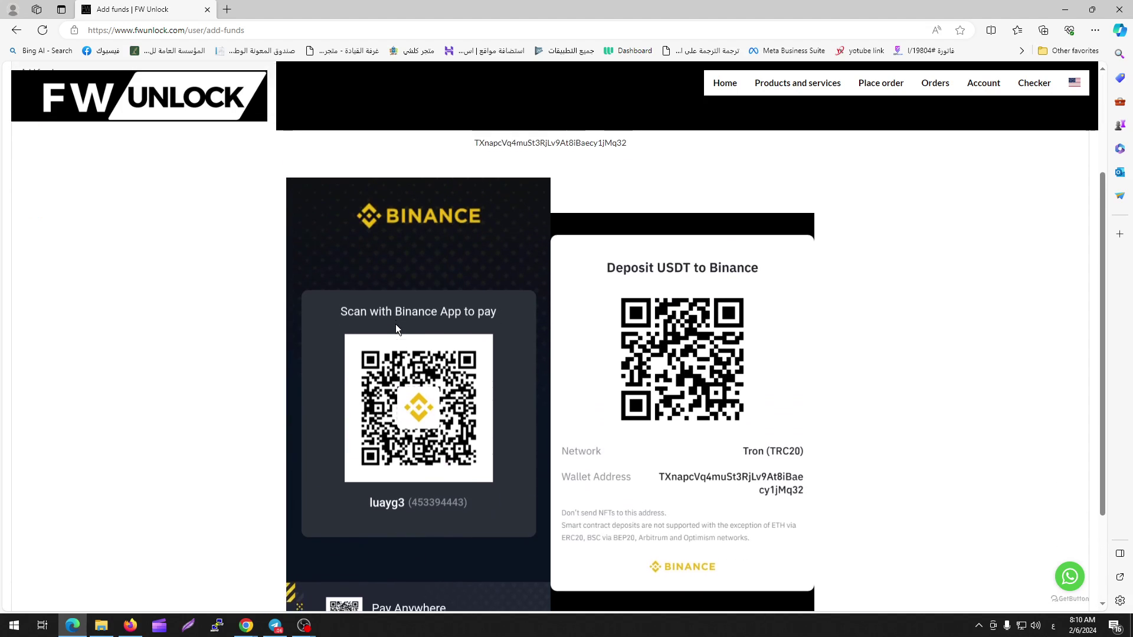
scroll(448, 354, "down", 2)
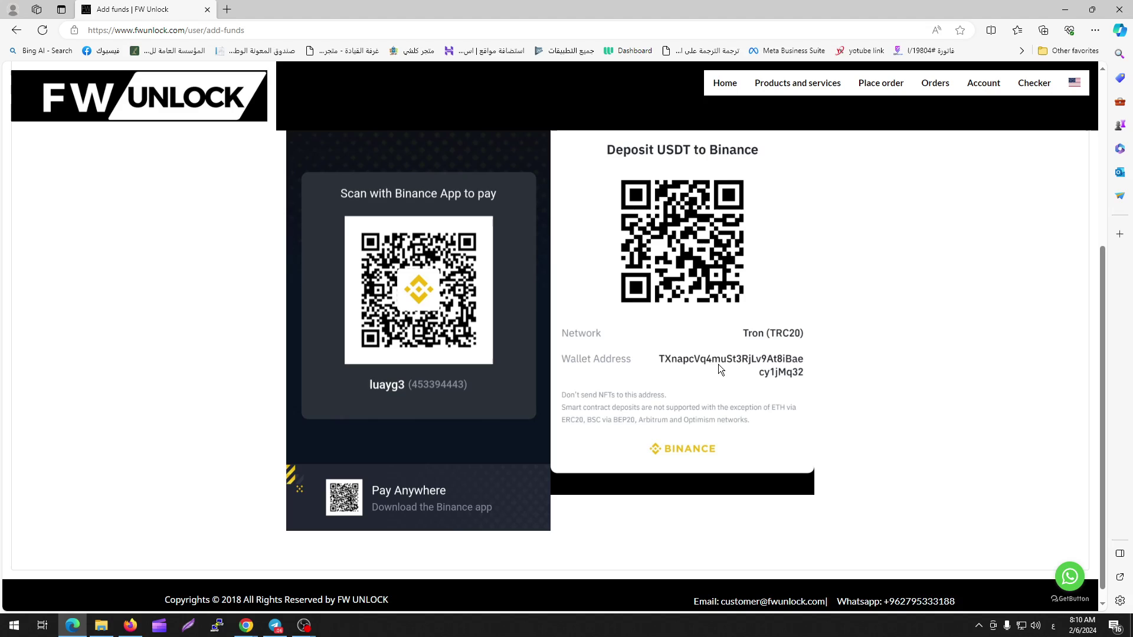
scroll(698, 299, "up", 2)
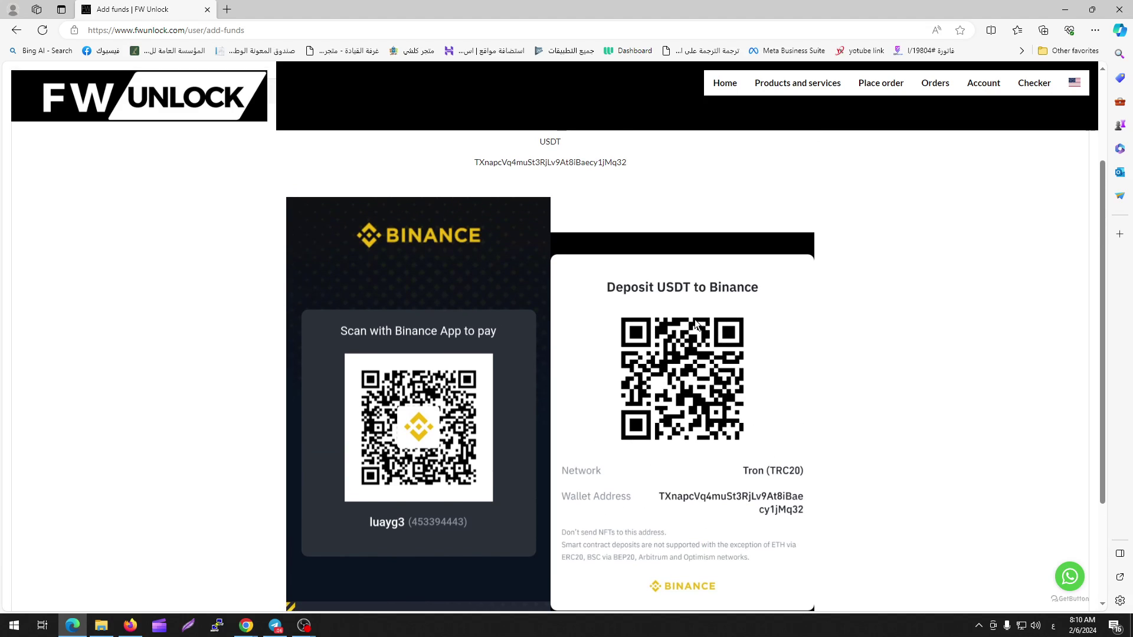
scroll(738, 411, "down", 2)
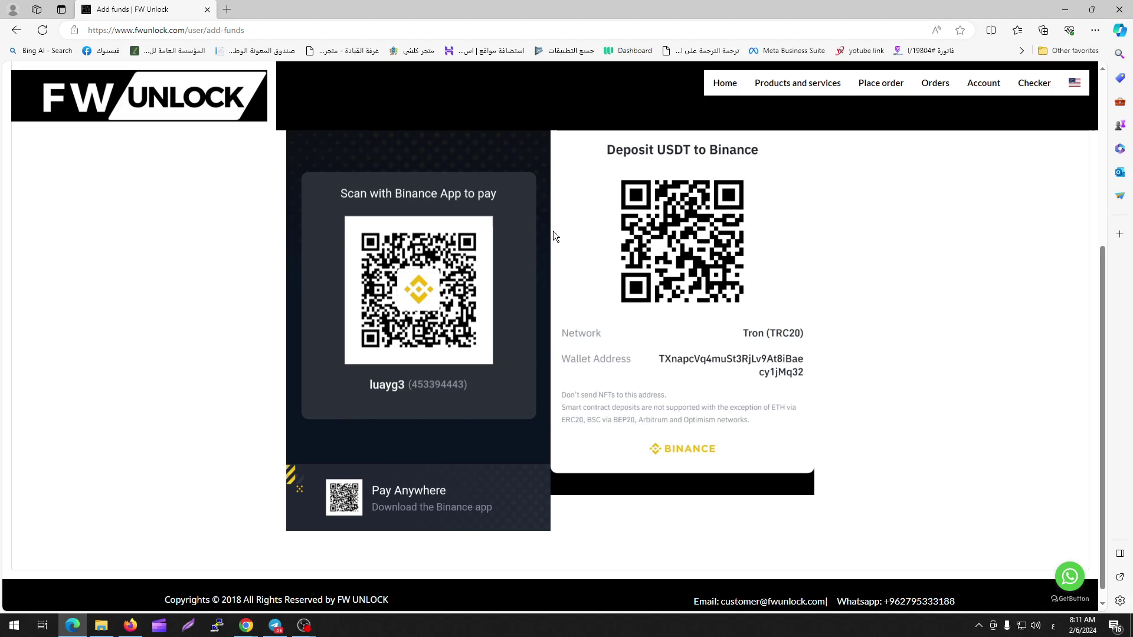
scroll(554, 308, "up", 4)
scroll(555, 307, "down", 5)
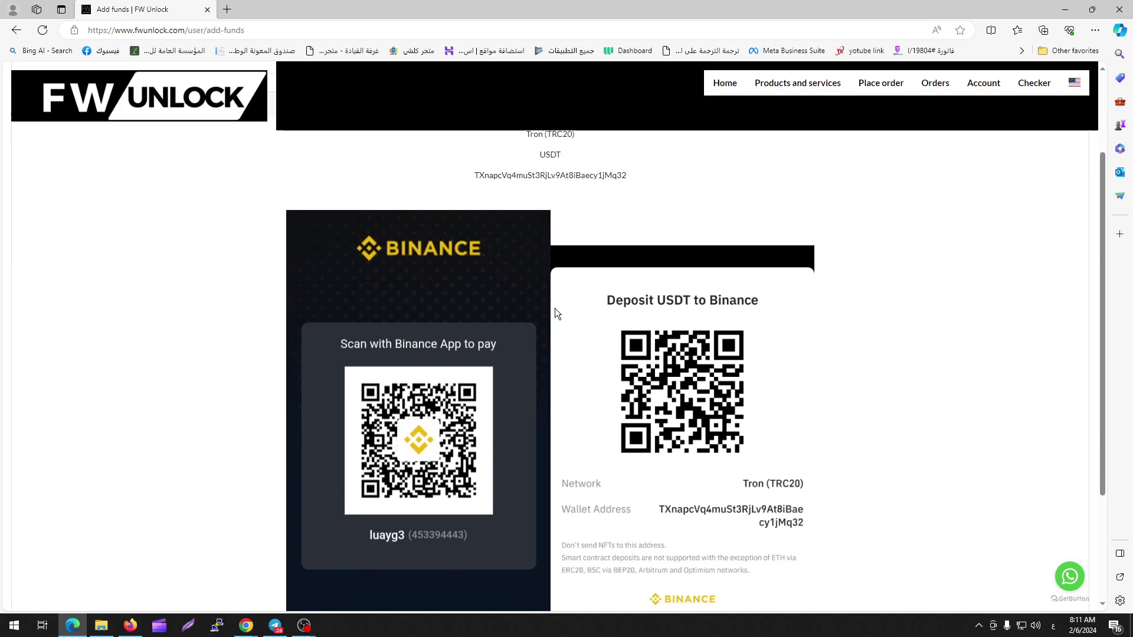
scroll(555, 308, "up", 5)
scroll(640, 400, "down", 5)
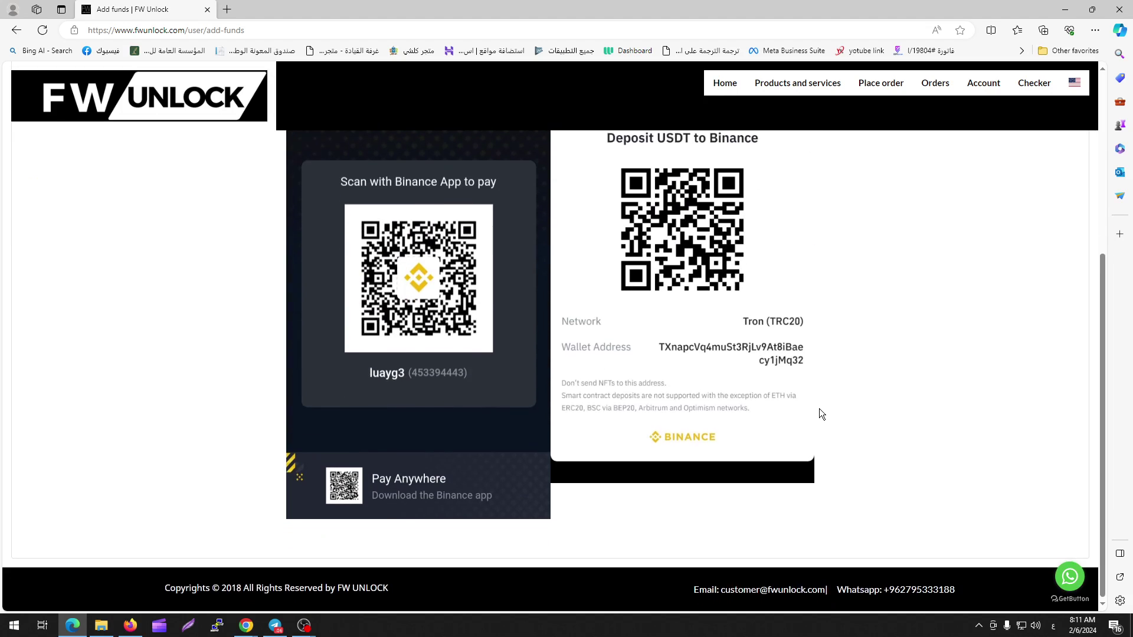
scroll(589, 441, "up", 5)
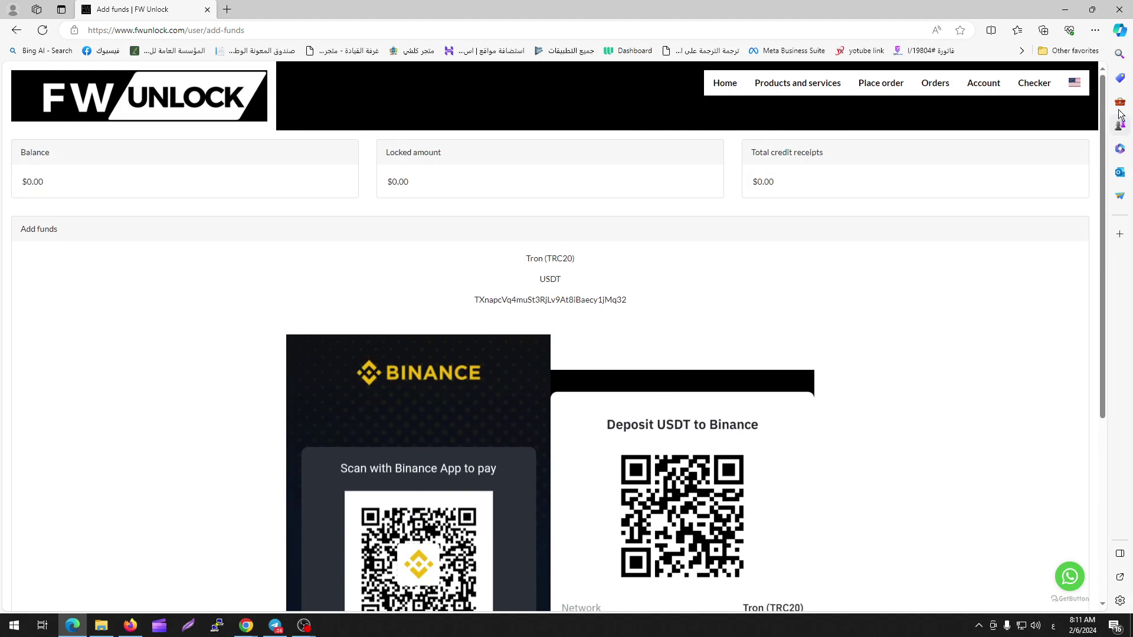
Leave the Binance Pay deposit details and reopen a blank Add funds form
left_click(15, 32)
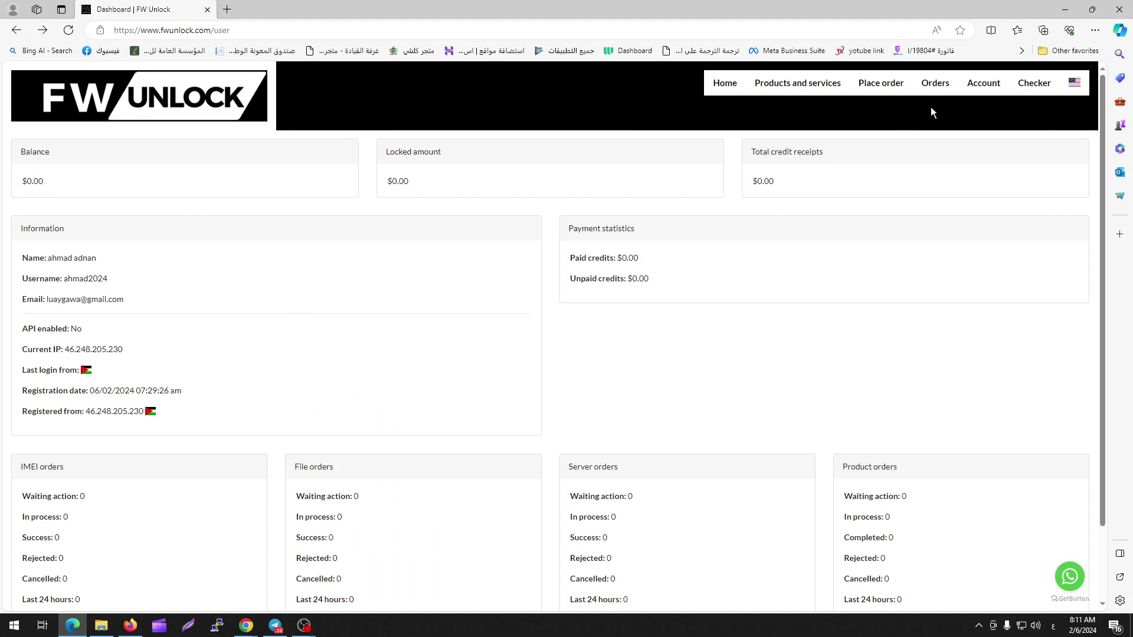
left_click(983, 83)
left_click(984, 177)
left_click(983, 83)
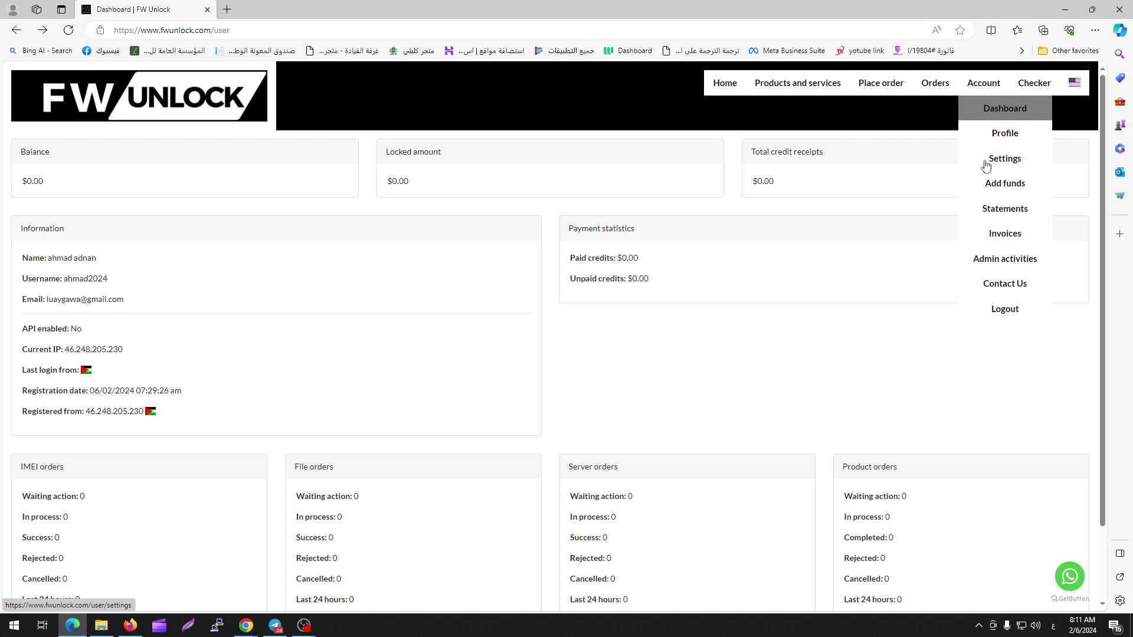
left_click(1007, 187)
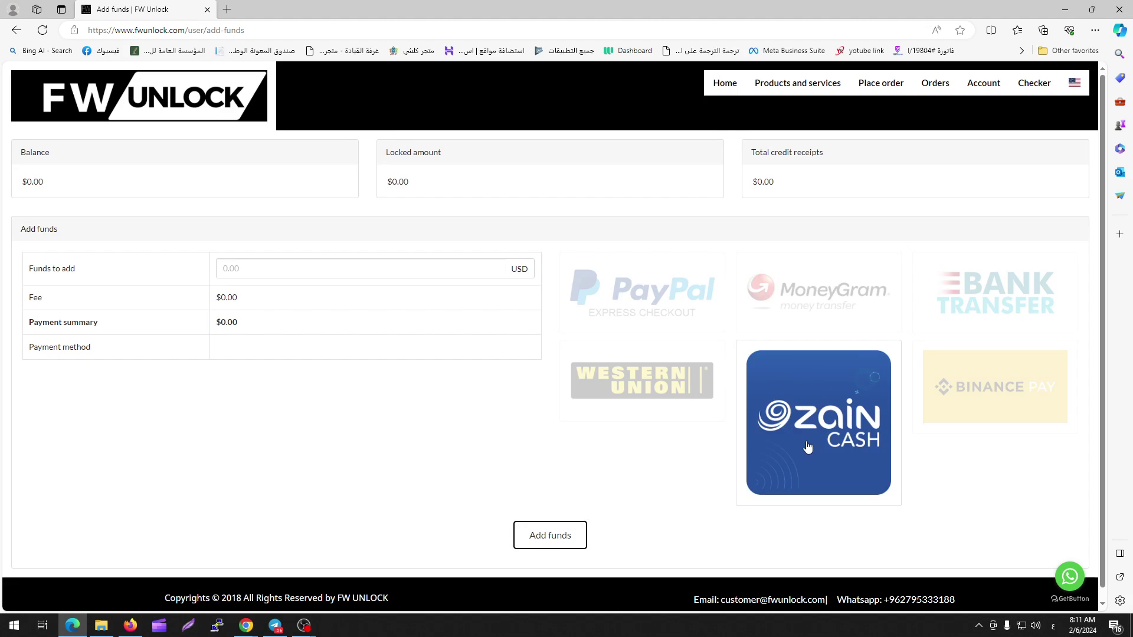
Choose Zain Cash as the payment method and set the funds to add to 5 USD
left_click(842, 437)
left_click(455, 267)
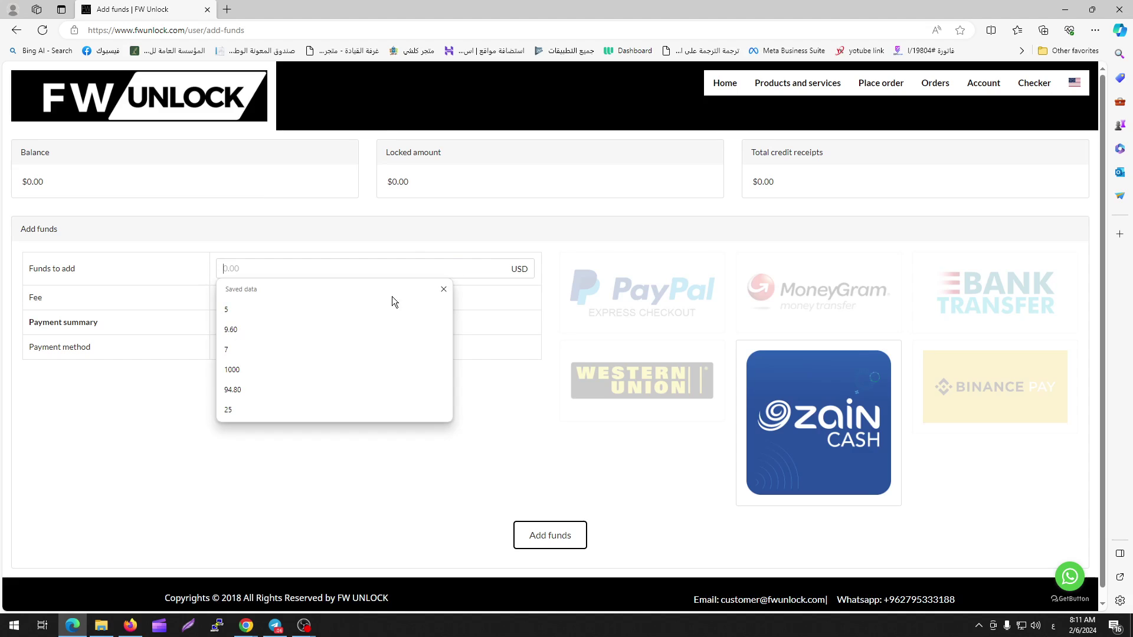
left_click(360, 309)
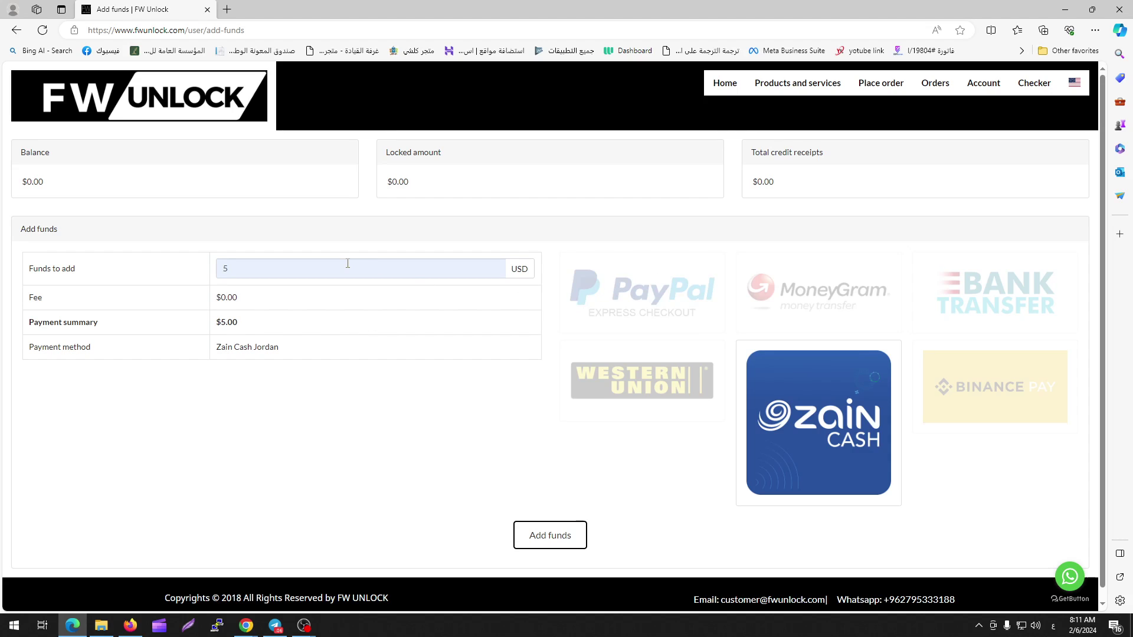
Switch the payment method to PayPal Express Checkout and submit the 5 USD add-funds request
left_click(277, 267)
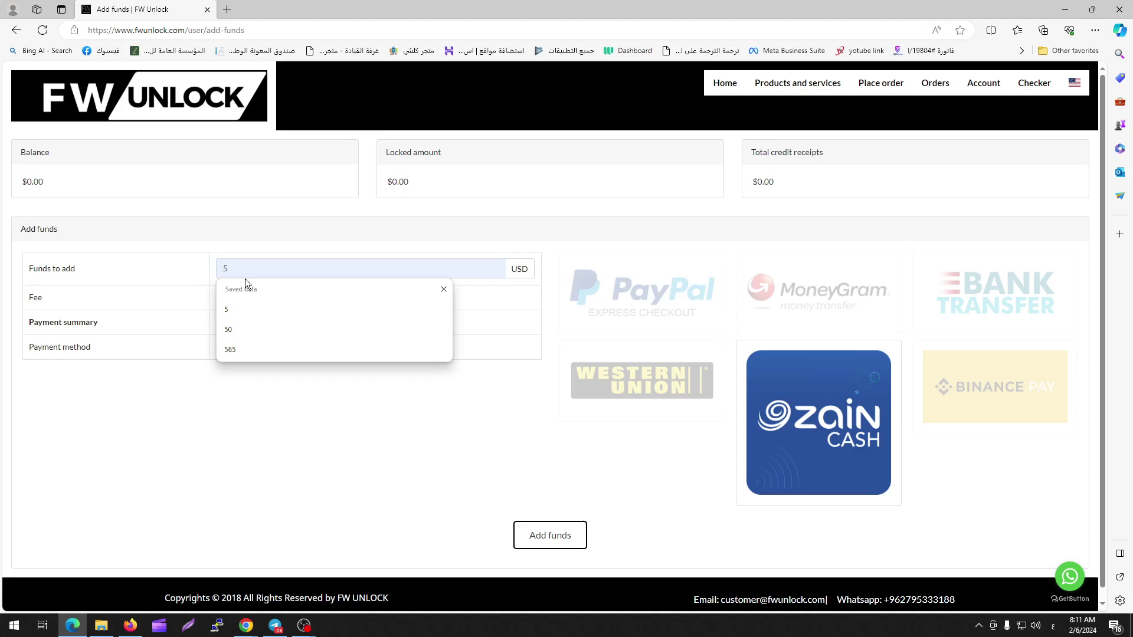
left_click(642, 292)
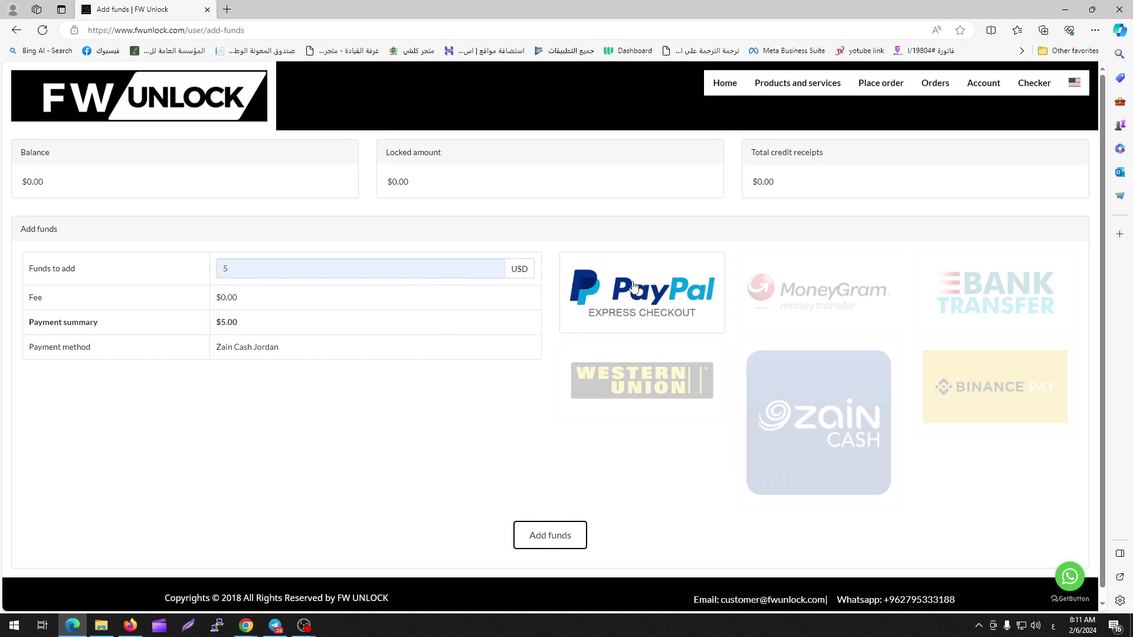
left_click(546, 534)
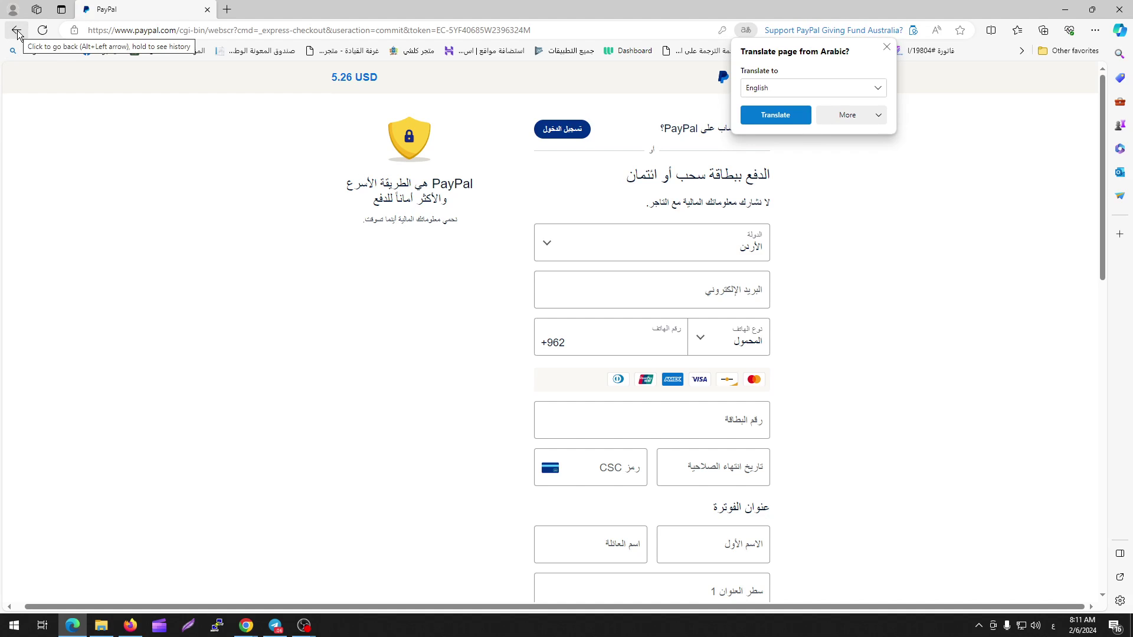
Examine the PayPal checkout page's card, billing and sign-in options, and return to the Add funds form
scroll(643, 362, "down", 4)
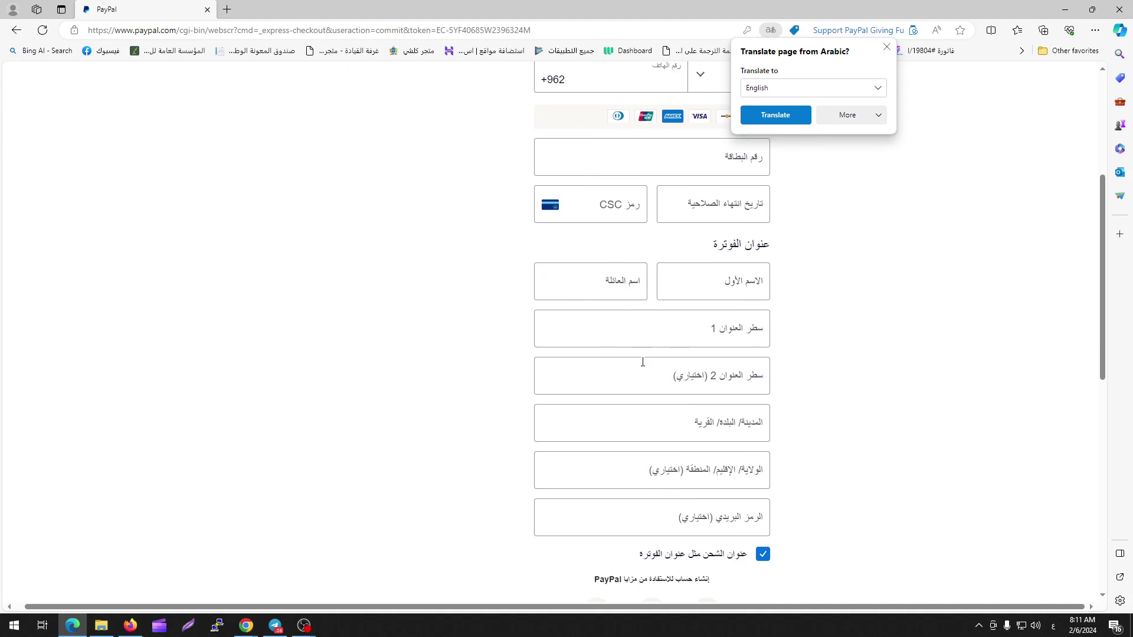
scroll(642, 354, "up", 4)
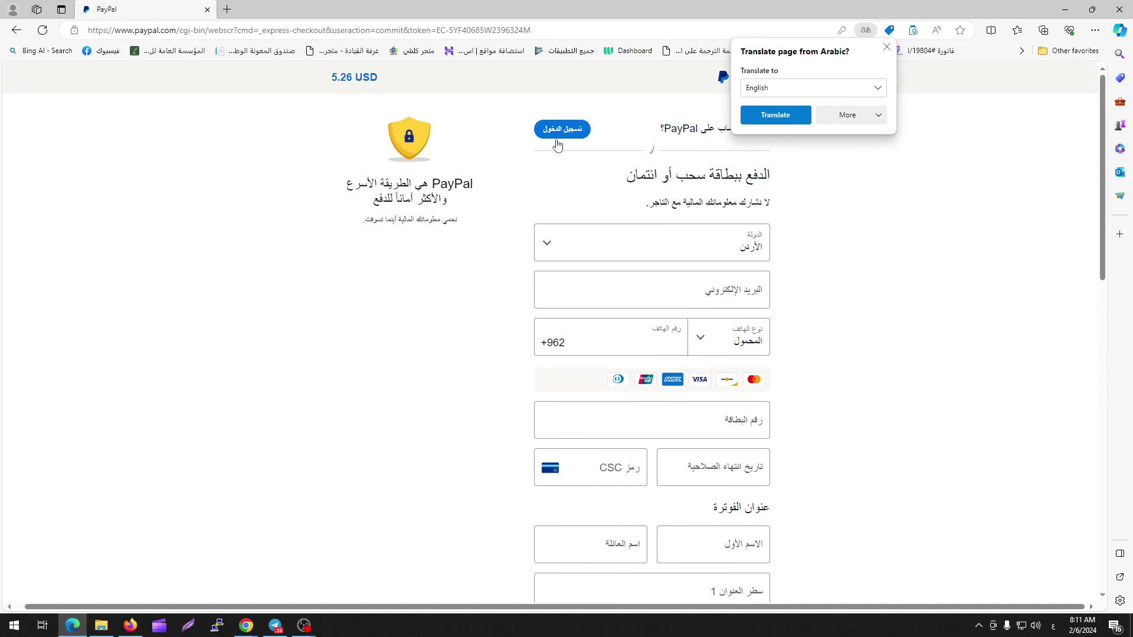
left_click(16, 29)
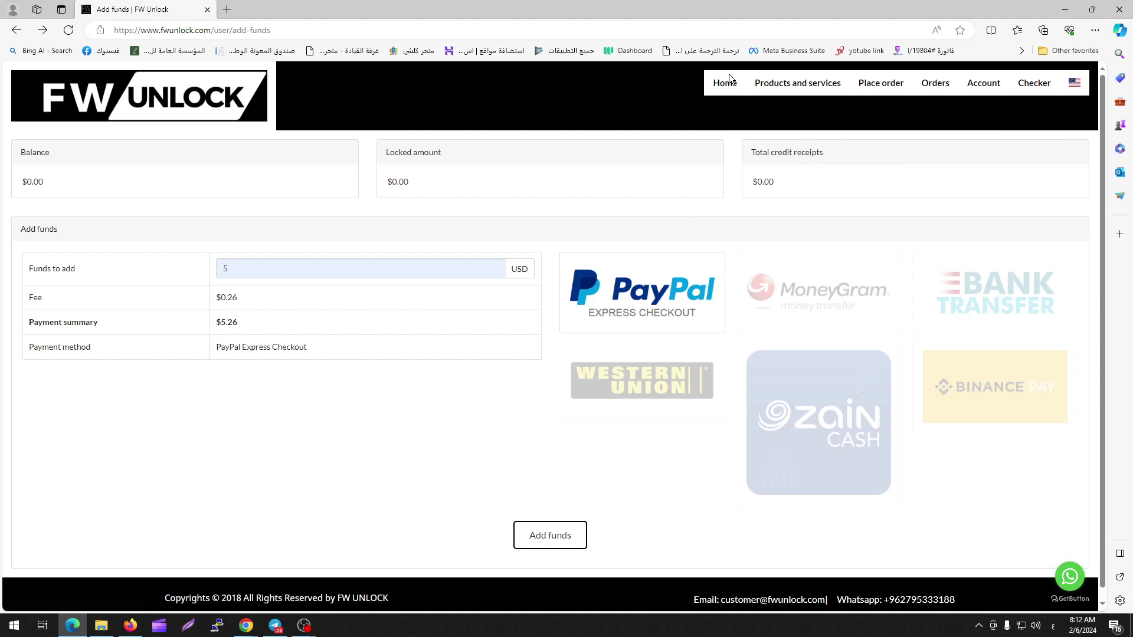
Open the FW Unlock home page and look over its banners, social and contact links, and company information
mouse_move(928, 94)
mouse_move(963, 87)
left_click(725, 88)
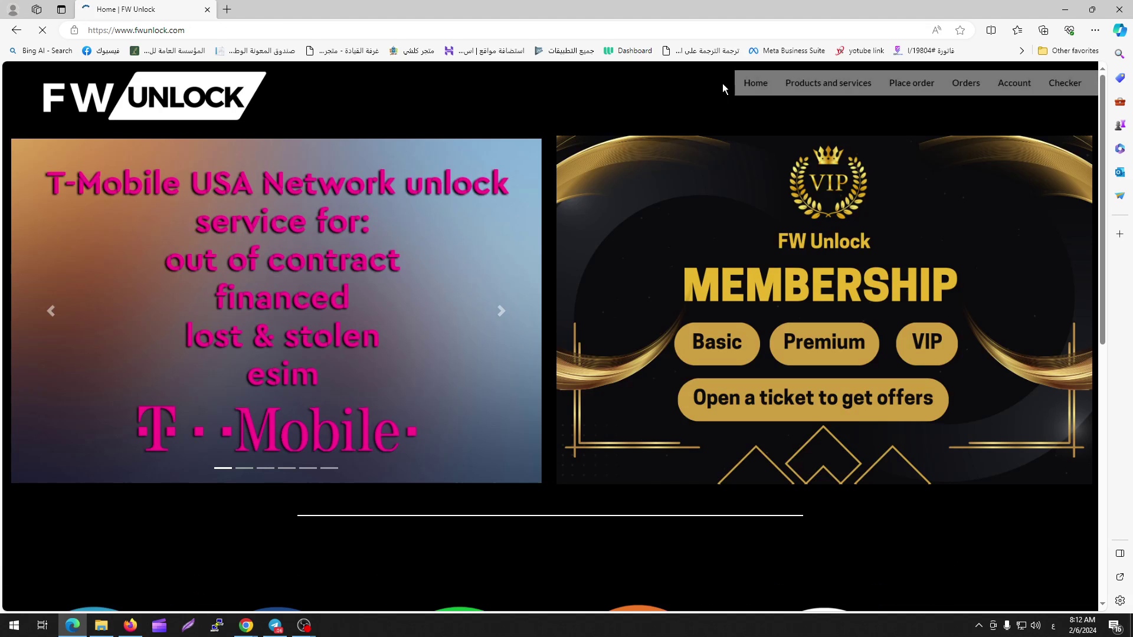
scroll(625, 379, "down", 10)
scroll(637, 416, "up", 7)
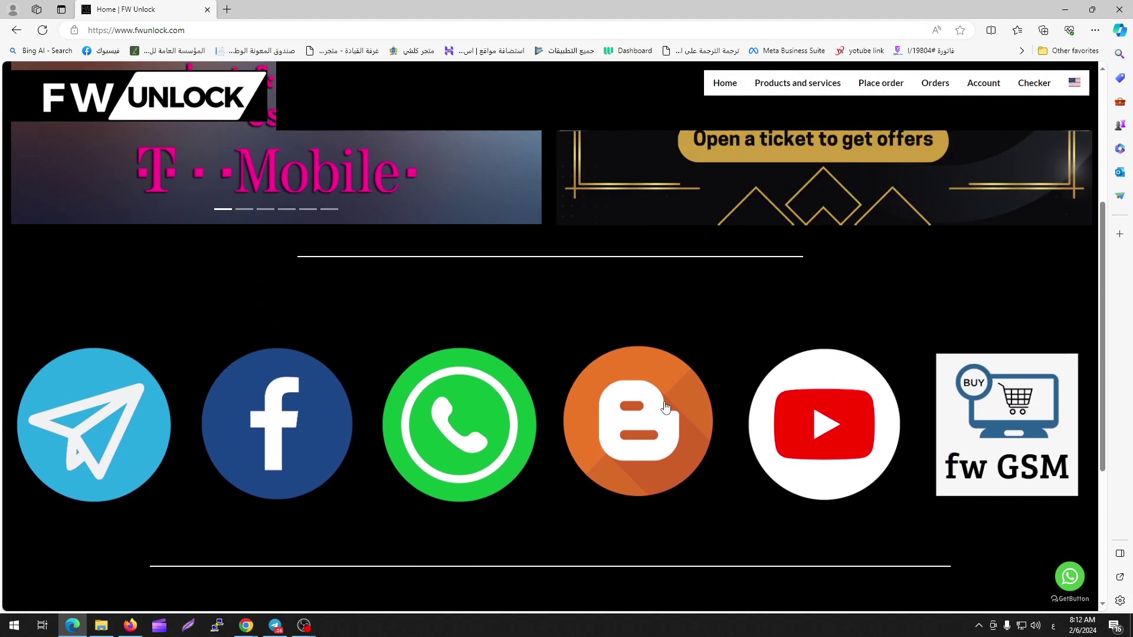
scroll(664, 405, "down", 7)
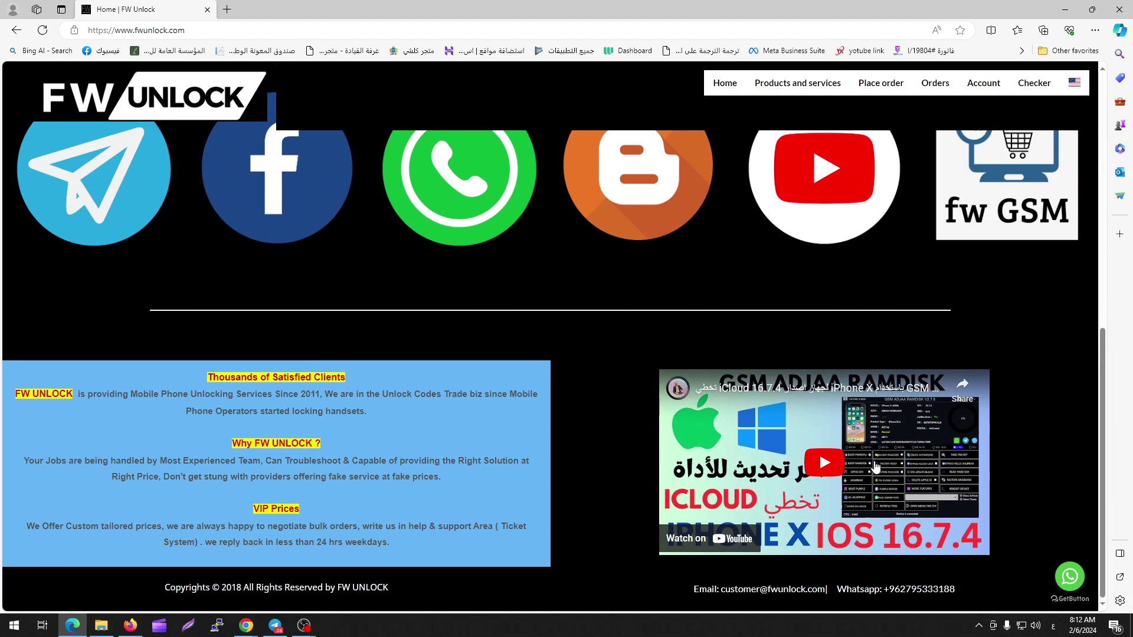
scroll(739, 454, "up", 7)
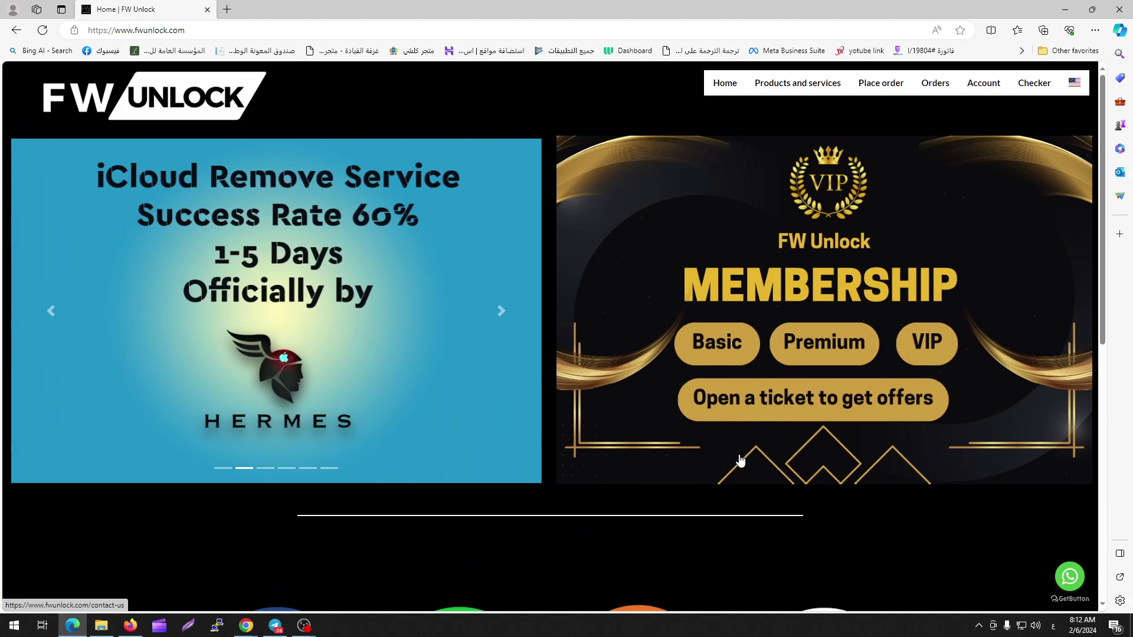